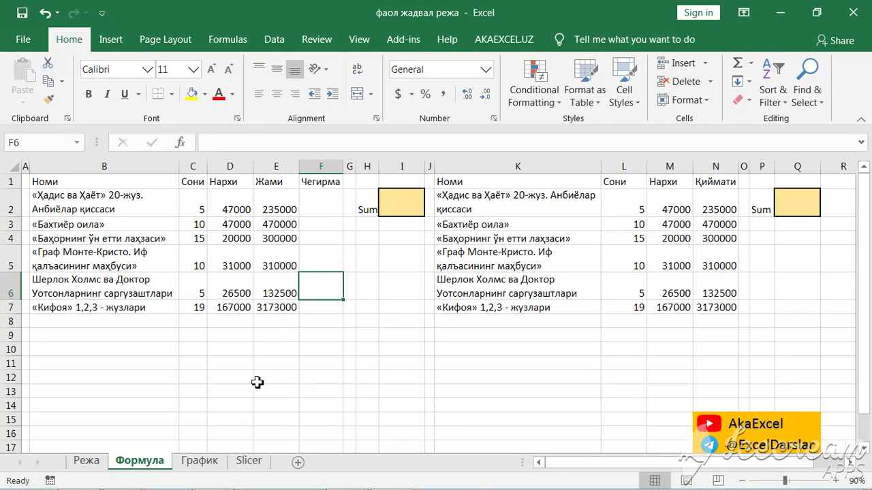
# Start creating a table from the book list K1:N7, with headers recognised
pyautogui.click(198, 461)
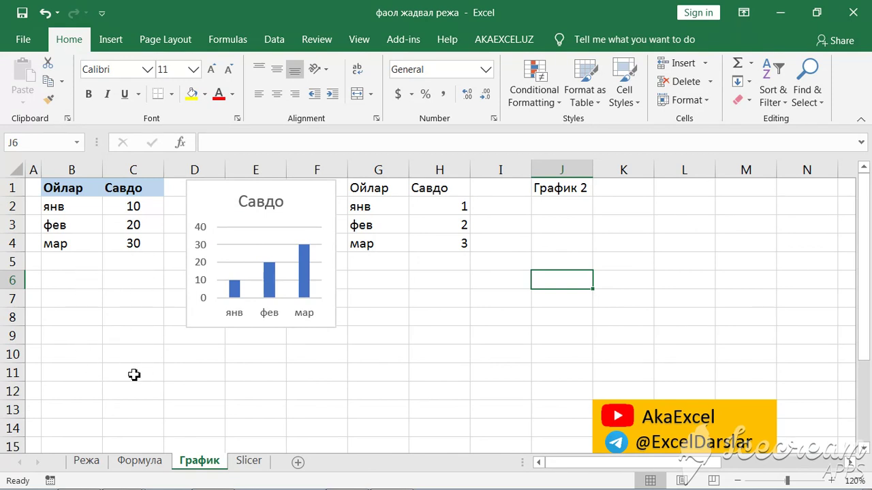
pyautogui.click(140, 461)
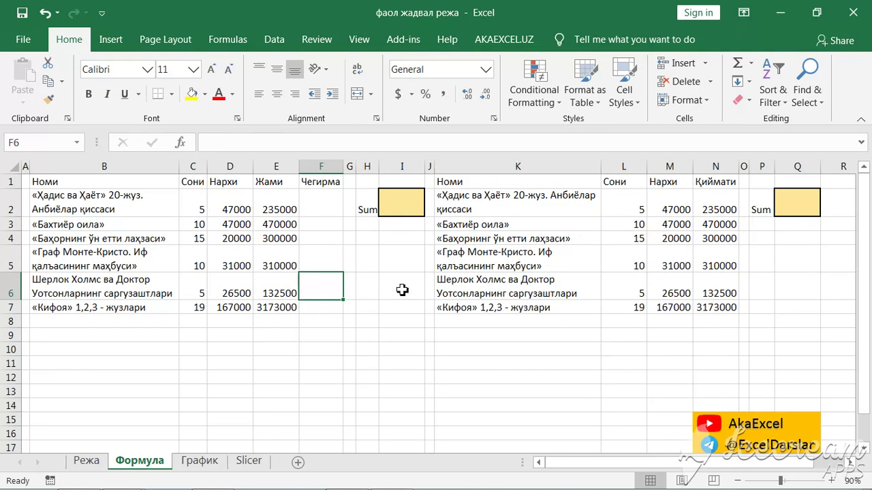
pyautogui.click(516, 238)
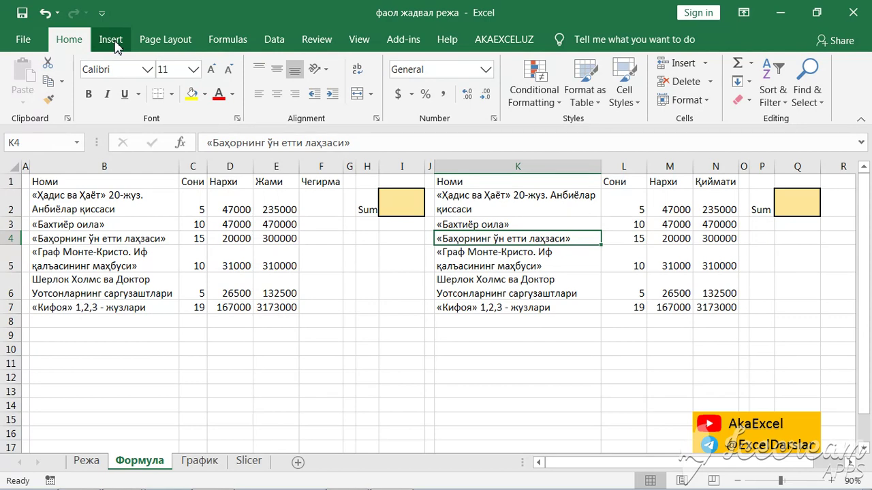
pyautogui.click(115, 45)
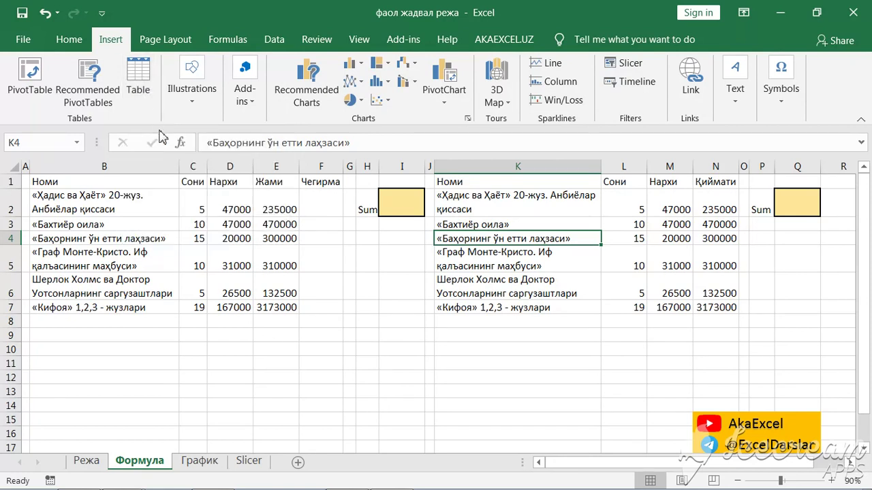
pyautogui.click(144, 96)
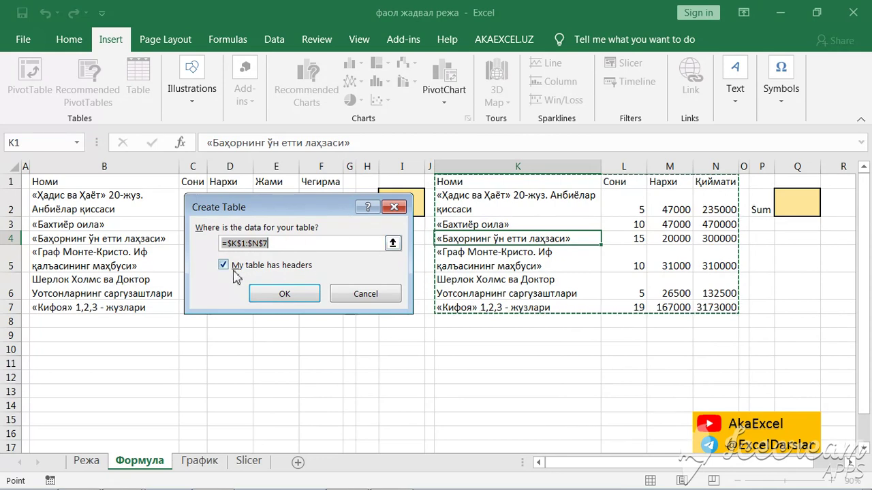
# Create the table from K1:N7, then undo it
pyautogui.click(298, 298)
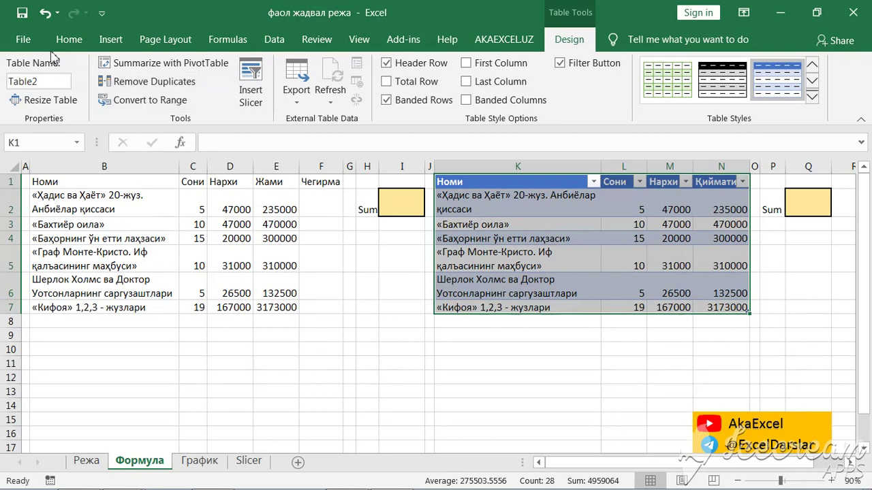
pyautogui.click(45, 12)
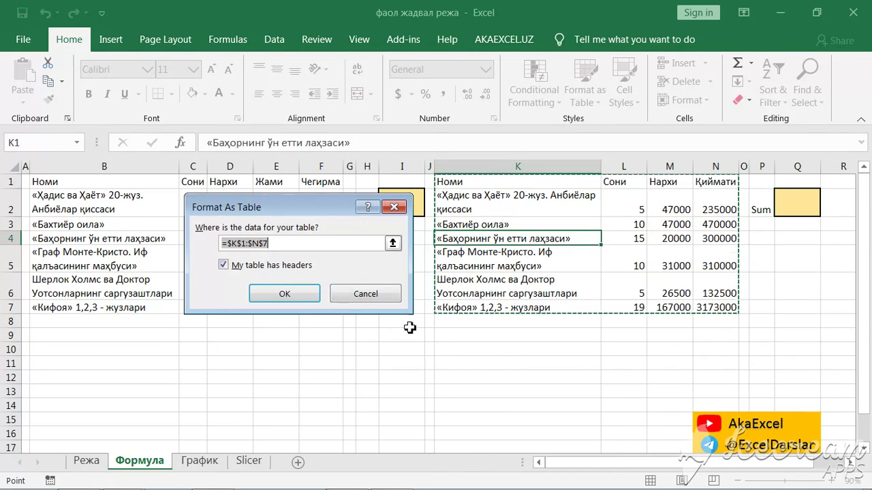
# Format K1:N7 as a styled table, extend it to row 9 and clear the zeros
pyautogui.click(295, 296)
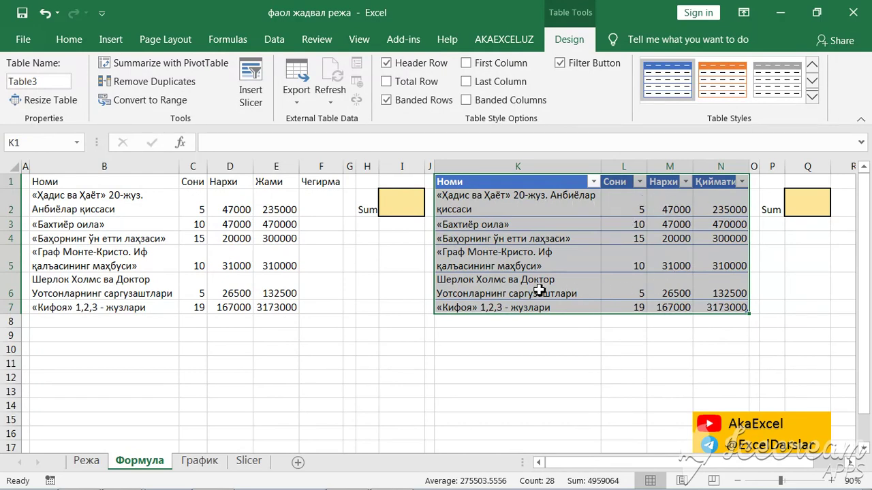
pyautogui.click(572, 361)
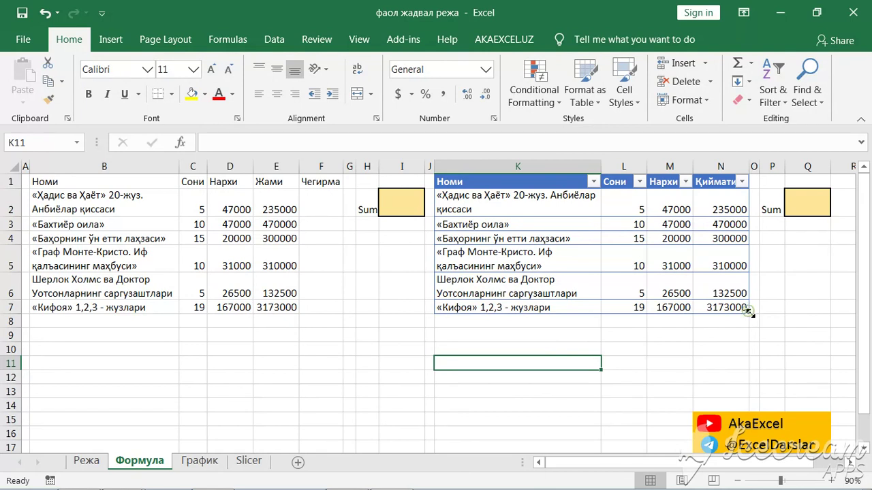
pyautogui.moveTo(752, 322)
pyautogui.mouseDown()
pyautogui.moveTo(748, 337)
pyautogui.moveTo(749, 318)
pyautogui.moveTo(738, 335)
pyautogui.mouseUp()
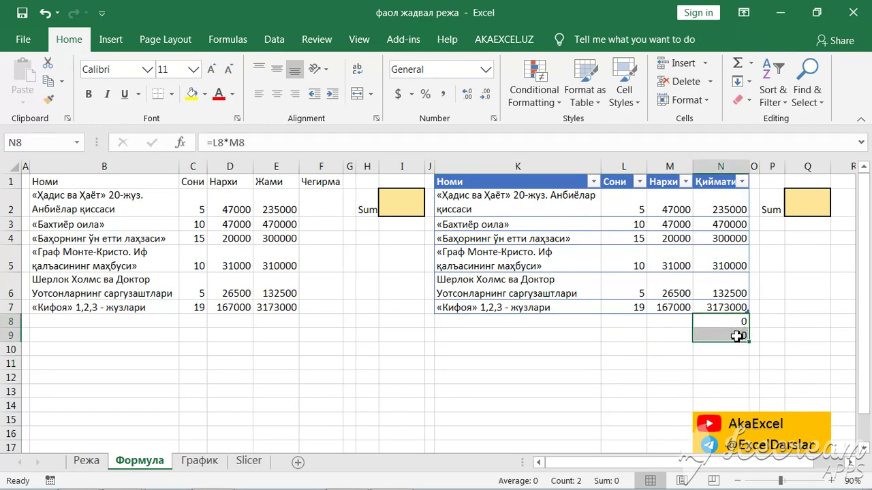
pyautogui.press('Delete')
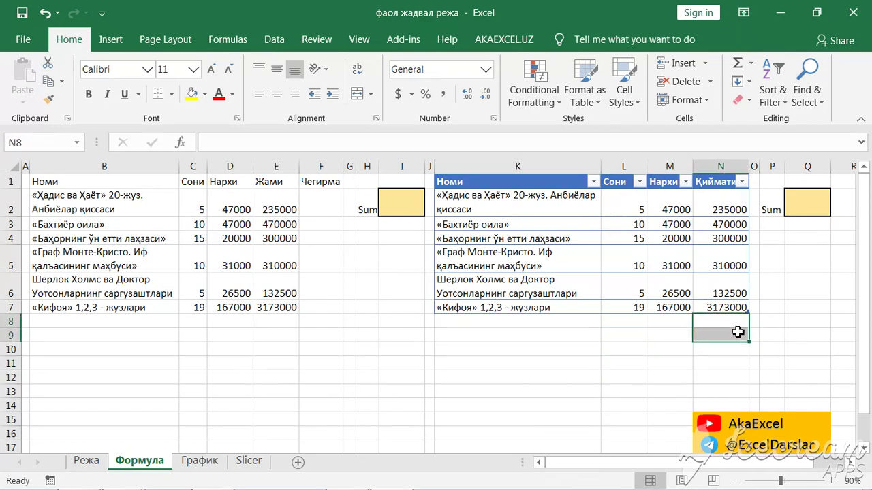
# Undo the table extension and formatting, leaving K1:N7 as plain cells
pyautogui.click(545, 259)
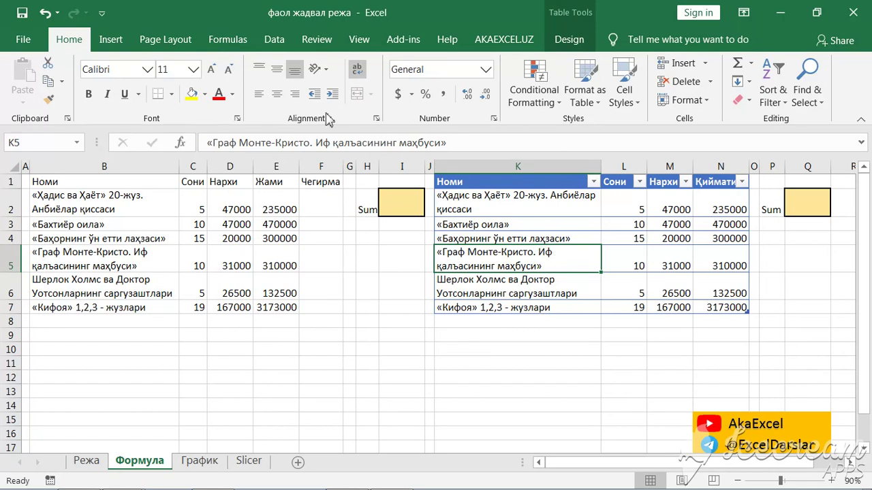
pyautogui.click(45, 13)
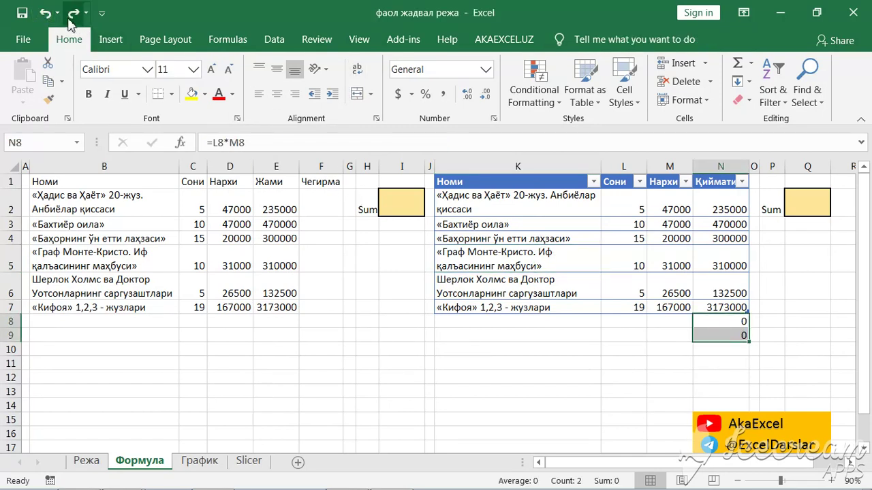
pyautogui.click(45, 13)
pyautogui.click(45, 13)
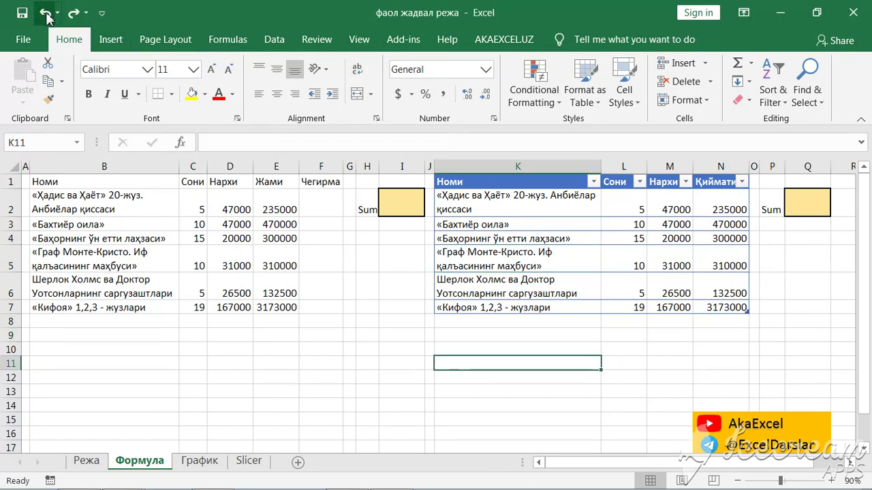
pyautogui.click(45, 14)
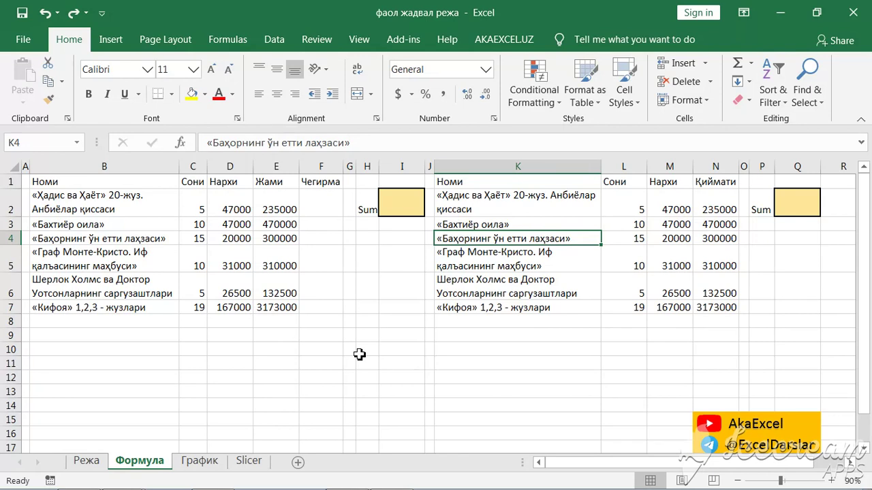
# Turn the book list K1:N7 into table Table5 with Ctrl+T
pyautogui.hotkey('ctrl', 't')
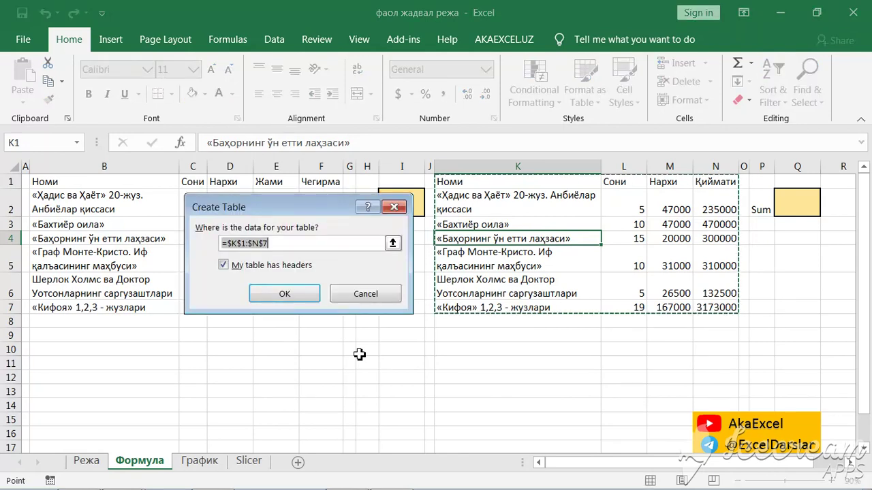
pyautogui.click(299, 291)
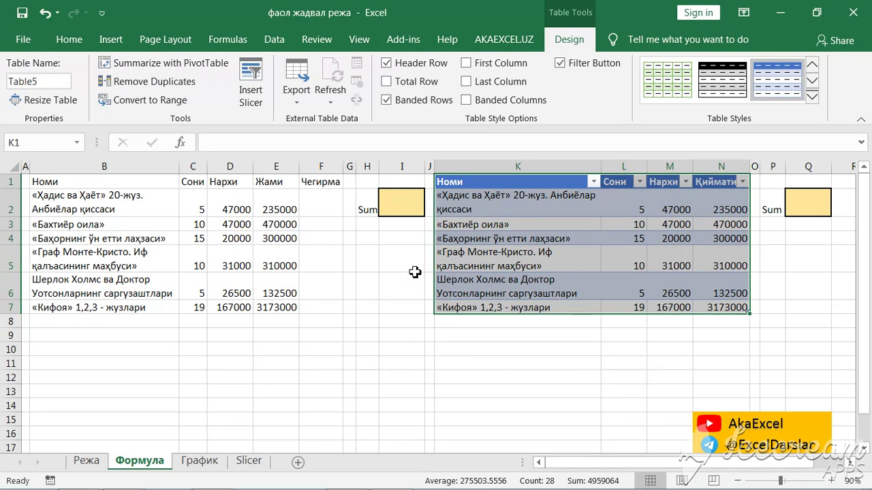
pyautogui.click(402, 205)
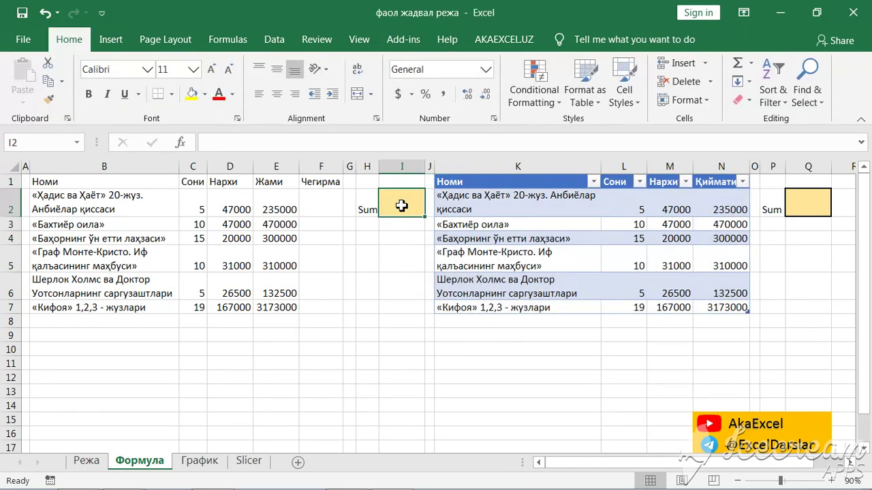
# Enter =SUM(E2:E7) in I2 to total the left list
pyautogui.write('=ce')
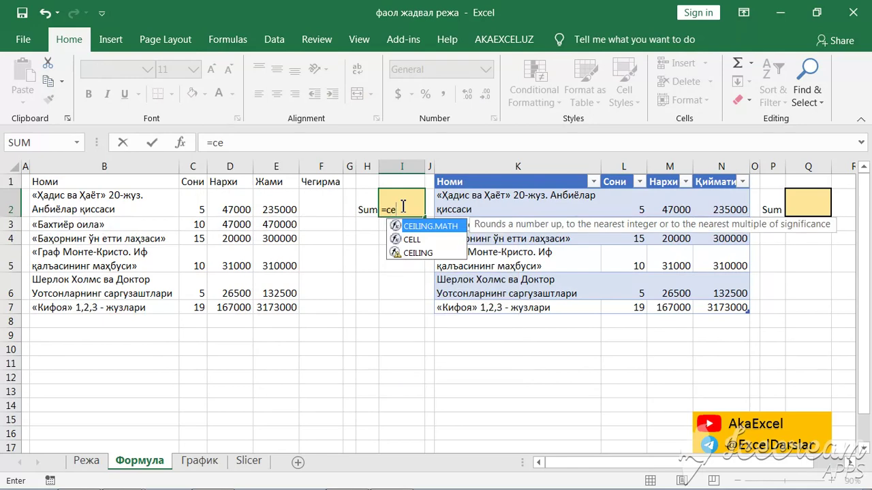
pyautogui.press('BackSpace')
pyautogui.press('BackSpace')
pyautogui.write('sum')
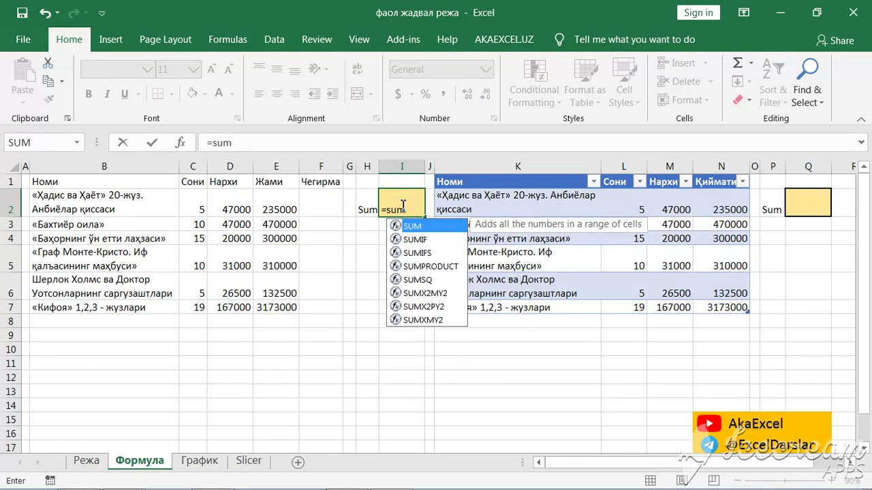
pyautogui.press('Tab')
pyautogui.moveTo(286, 204); pyautogui.dragTo(288, 306)
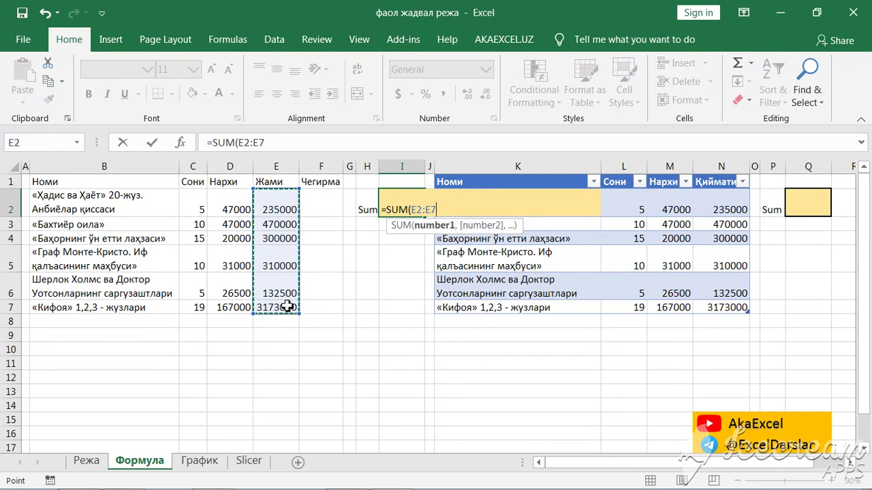
pyautogui.write(')')
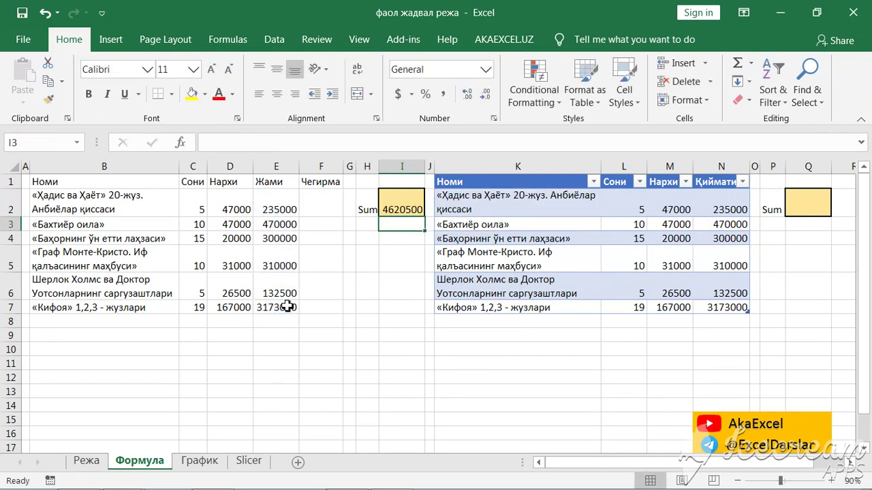
pyautogui.click(799, 208)
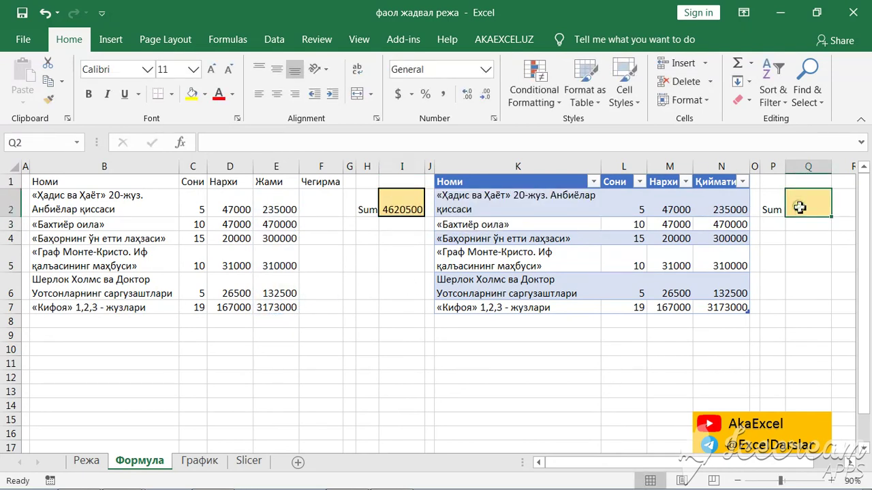
pyautogui.click(395, 210)
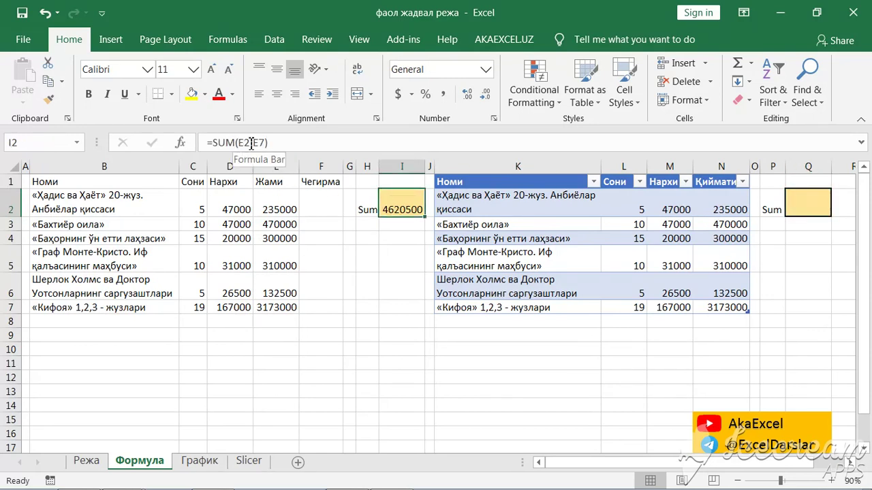
# Enter =SUM(Table5[Қиймати]) in Q2, also giving 4620500
pyautogui.click(819, 207)
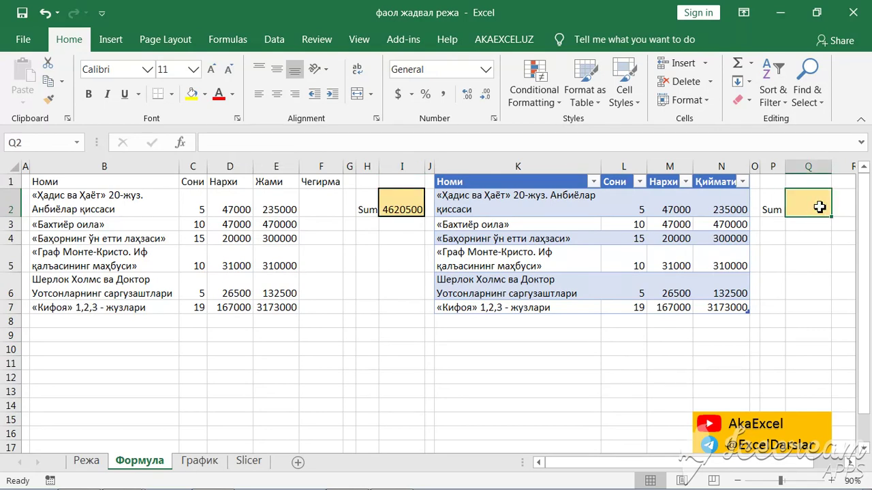
pyautogui.write('=su')
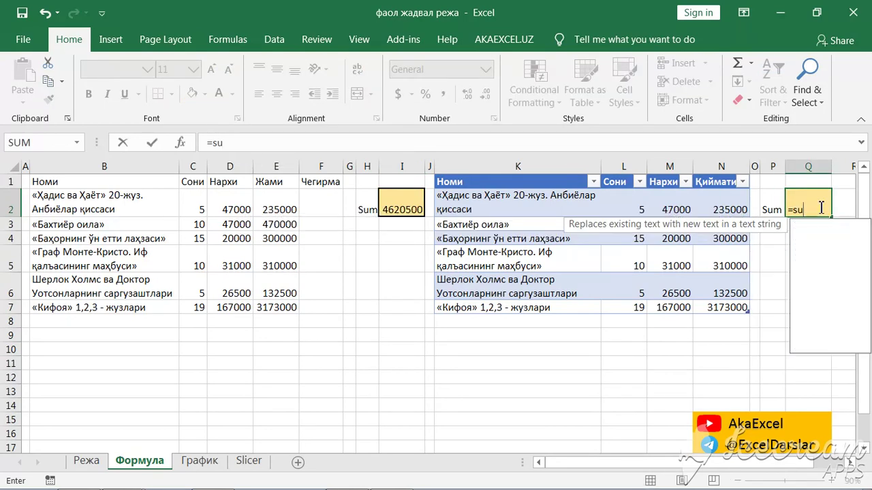
pyautogui.write('m')
pyautogui.press('Tab')
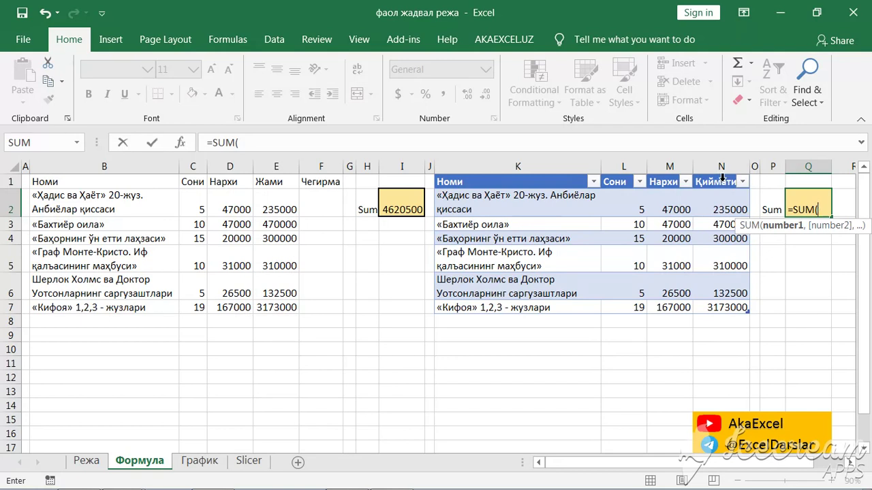
pyautogui.click(722, 177)
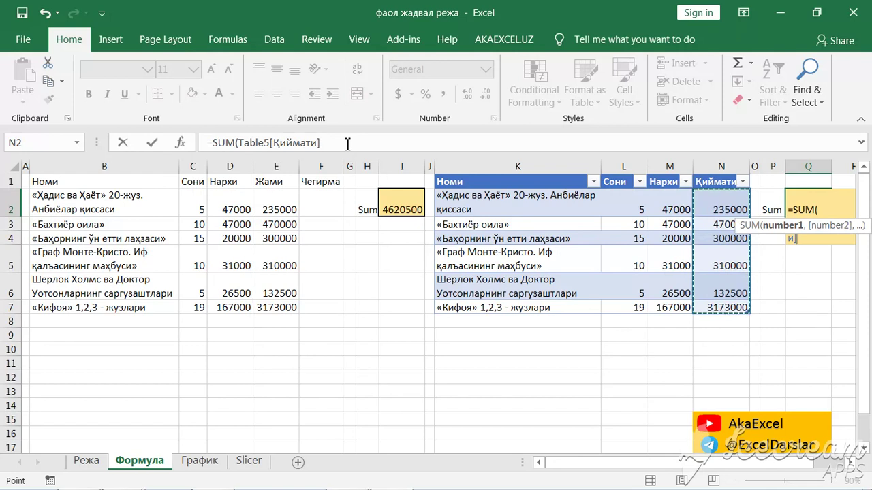
pyautogui.click(348, 142)
pyautogui.write(')')
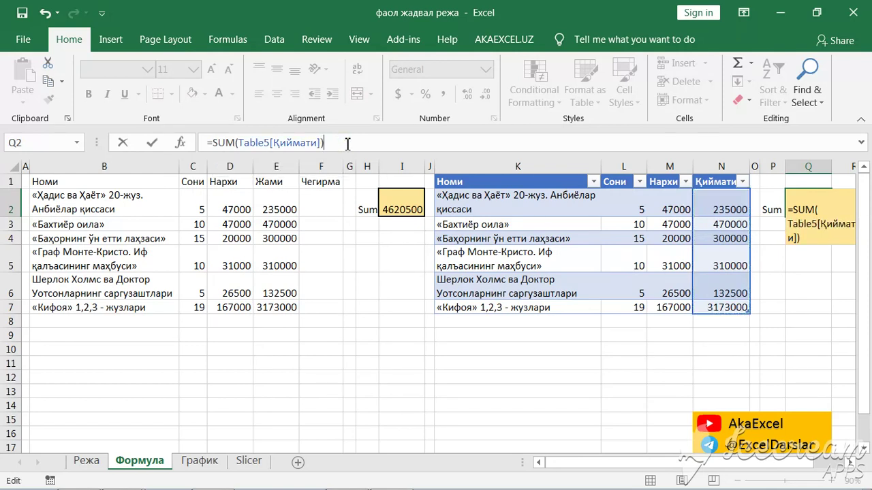
pyautogui.press('Return')
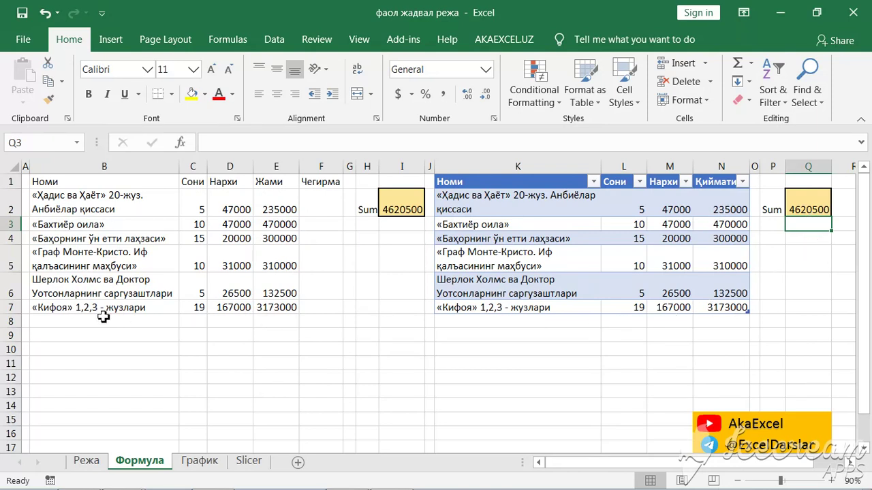
# Copy list rows 3–4 and paste them into B8 as rows 8–9
pyautogui.moveTo(98, 310); pyautogui.dragTo(276, 310)
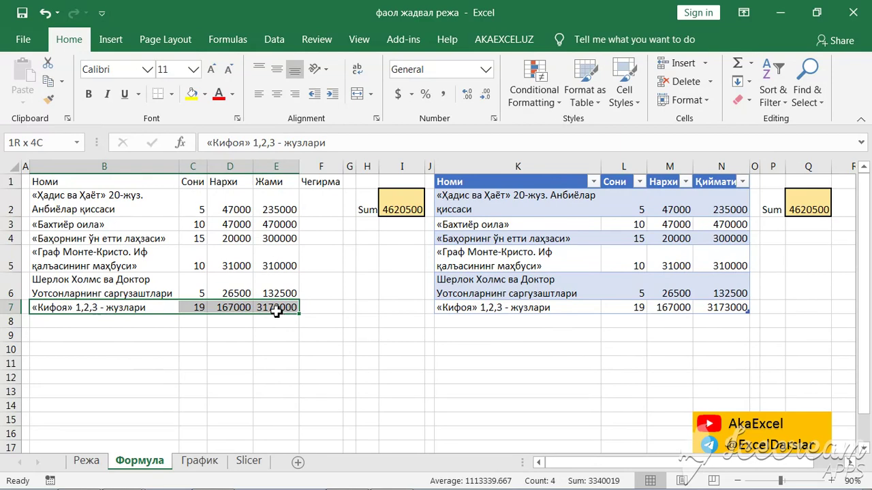
pyautogui.moveTo(101, 227); pyautogui.dragTo(278, 239)
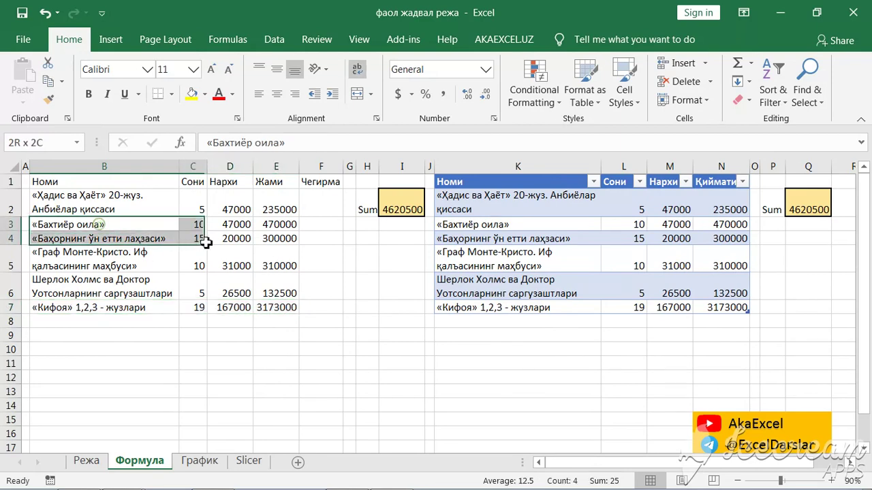
pyautogui.rightClick(278, 238)
pyautogui.click(311, 193)
pyautogui.click(231, 404)
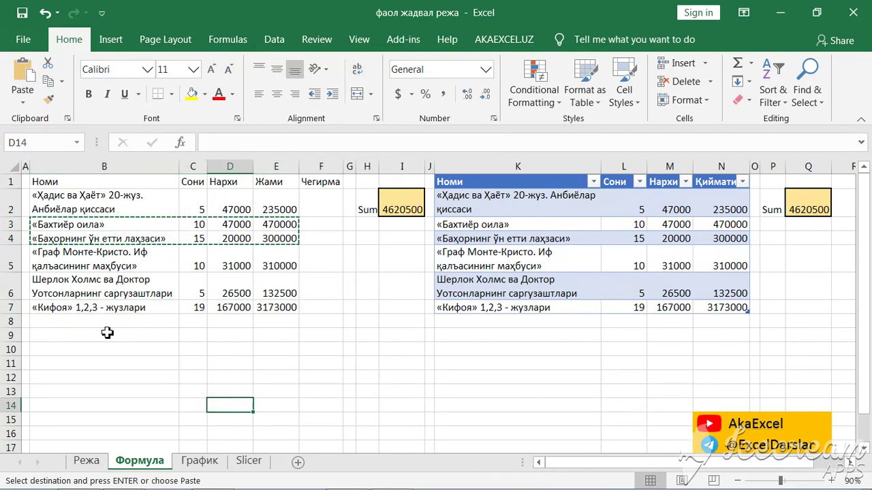
pyautogui.click(101, 322)
pyautogui.rightClick(100, 322)
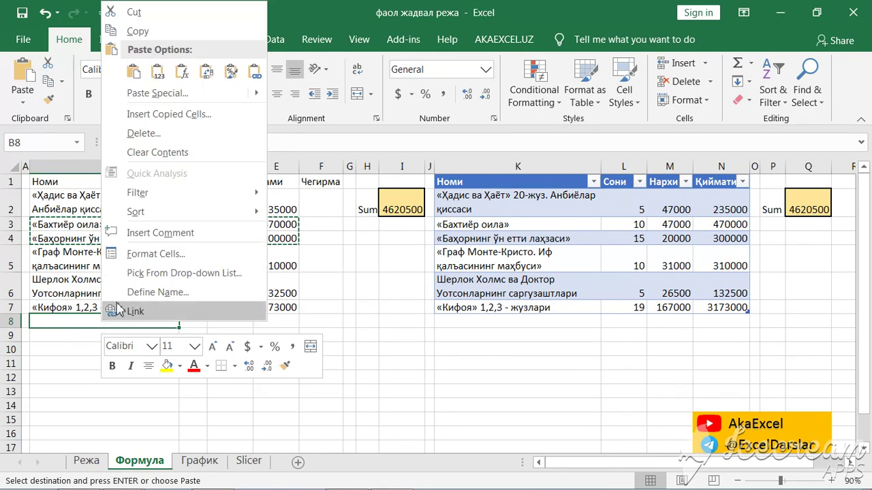
pyautogui.click(157, 72)
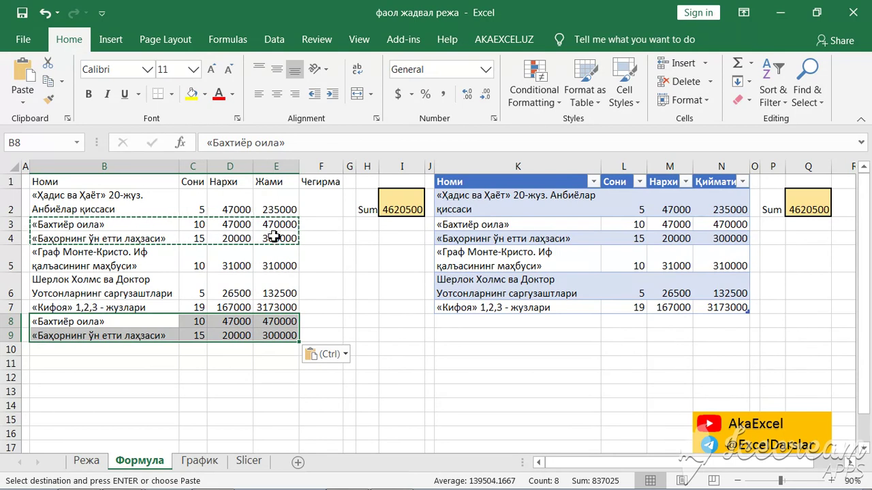
# Paste the same rows as values at K8, extending Table5 so Q2 reads 5390500
pyautogui.click(487, 321)
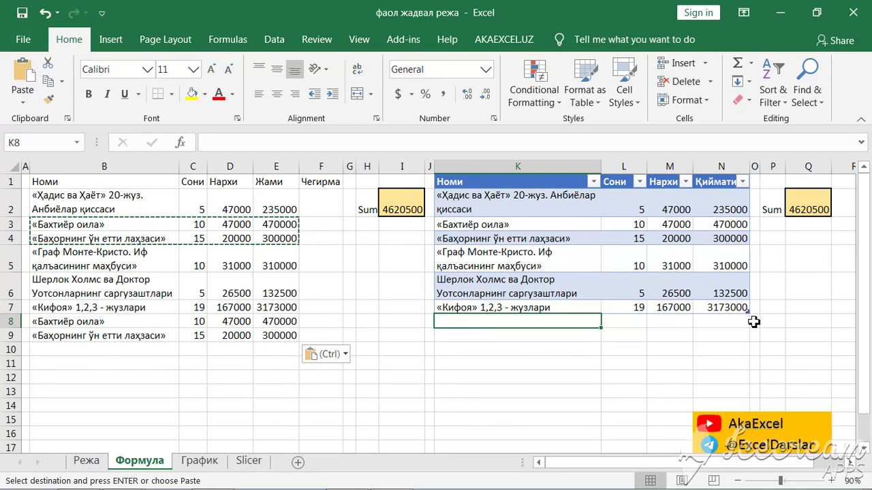
pyautogui.rightClick(541, 322)
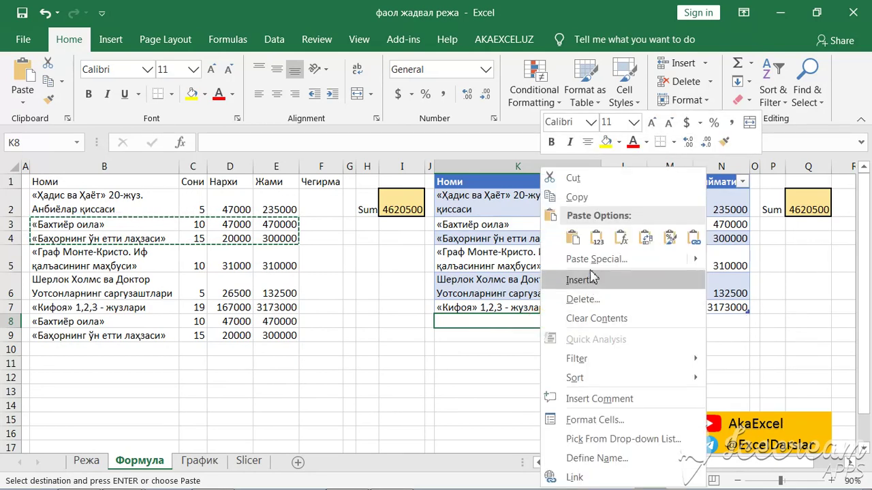
pyautogui.click(594, 240)
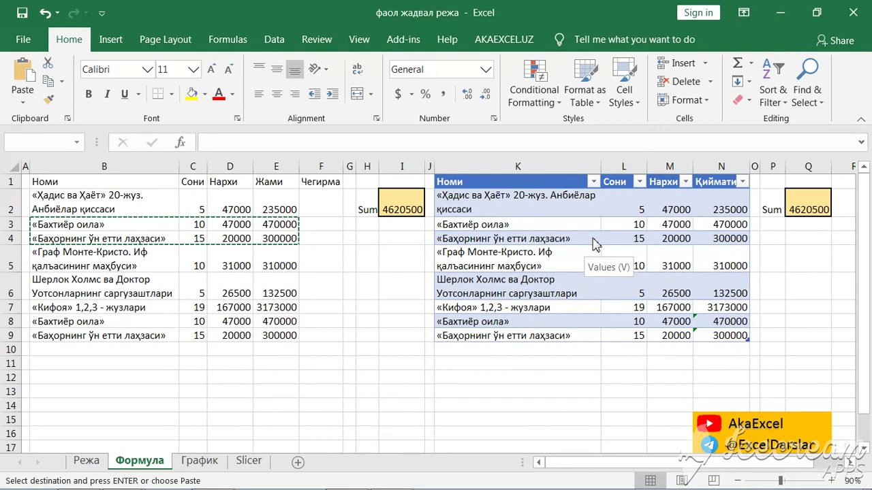
pyautogui.click(594, 240)
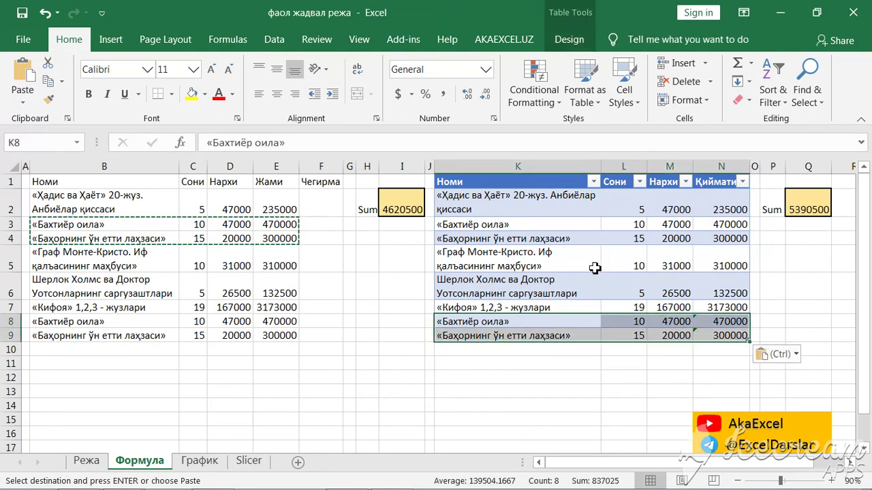
# Copy list rows 5–9 into K10, extending Table5 to row 14 with sum 9776000
pyautogui.click(772, 326)
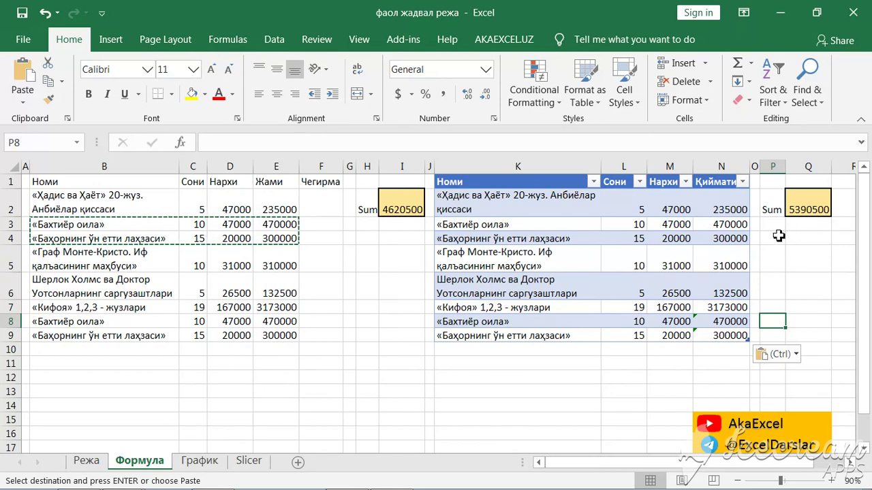
pyautogui.moveTo(102, 259); pyautogui.dragTo(295, 340)
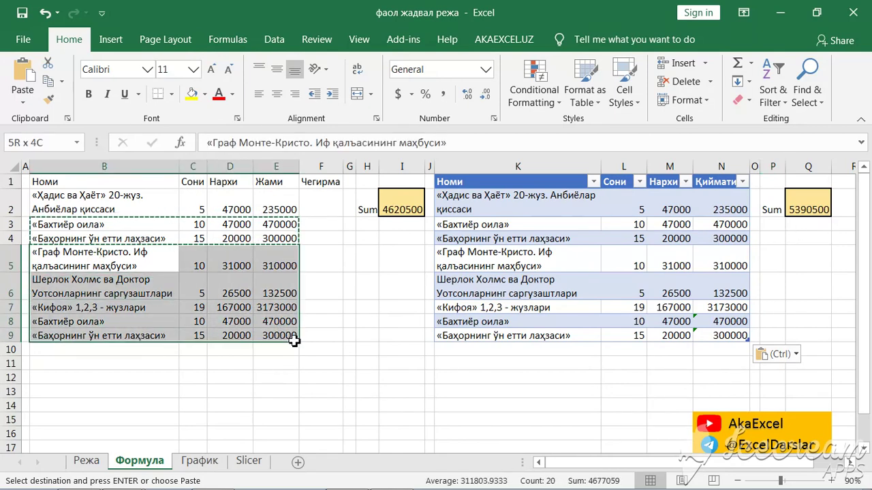
pyautogui.rightClick(211, 269)
pyautogui.click(252, 199)
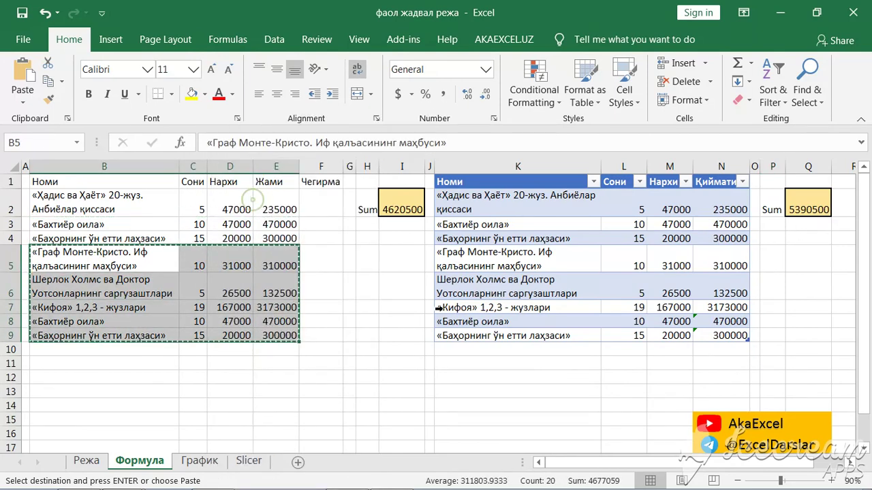
pyautogui.click(473, 350)
pyautogui.rightClick(472, 350)
pyautogui.click(492, 126)
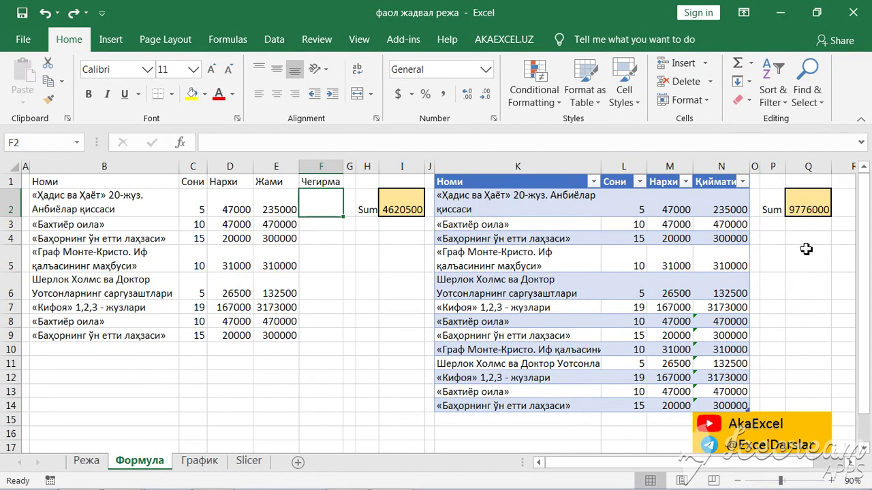
pyautogui.click(812, 208)
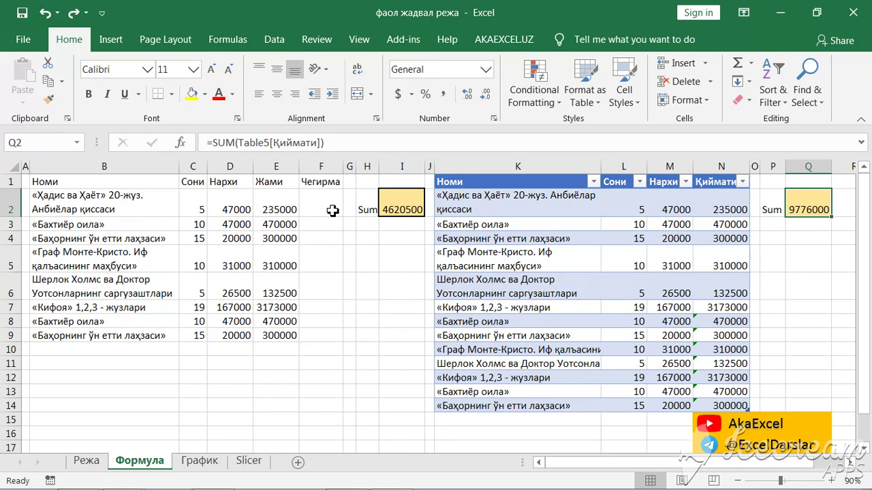
# Enter =E2*0.96 in F2 and fill it down to F9, then widen column O
pyautogui.click(333, 211)
pyautogui.write('=')
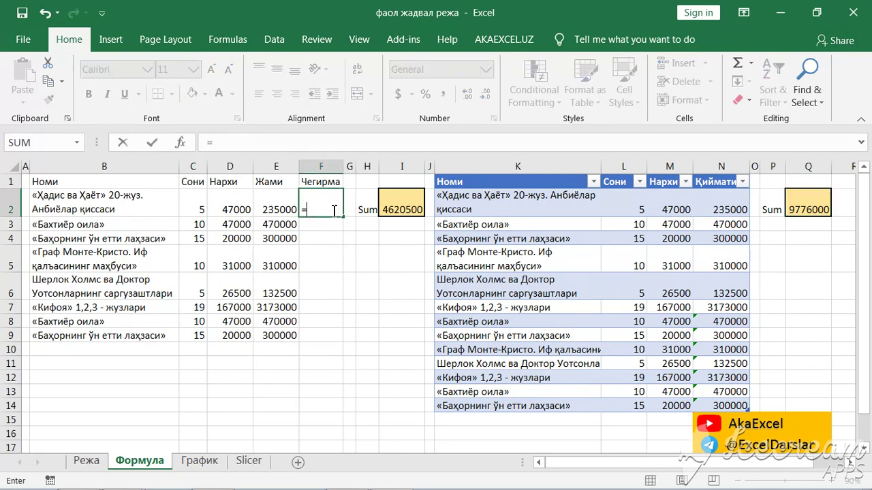
pyautogui.press('Left')
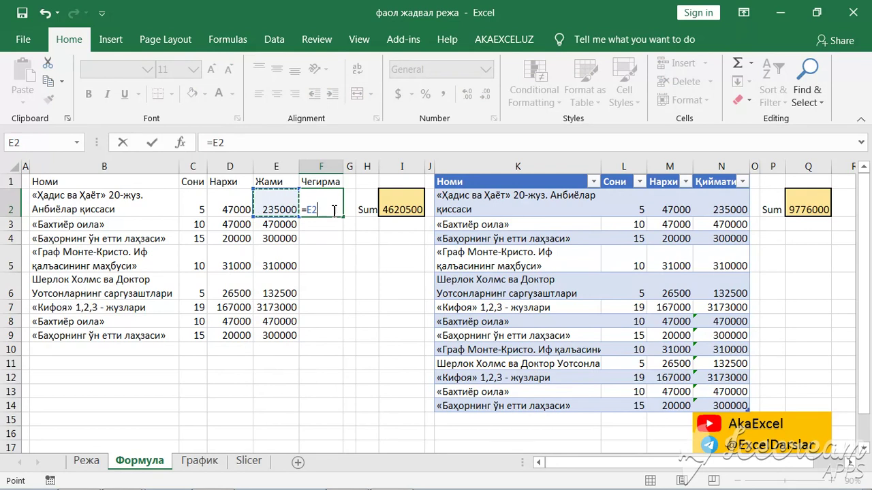
pyautogui.write('*0.')
pyautogui.write('96')
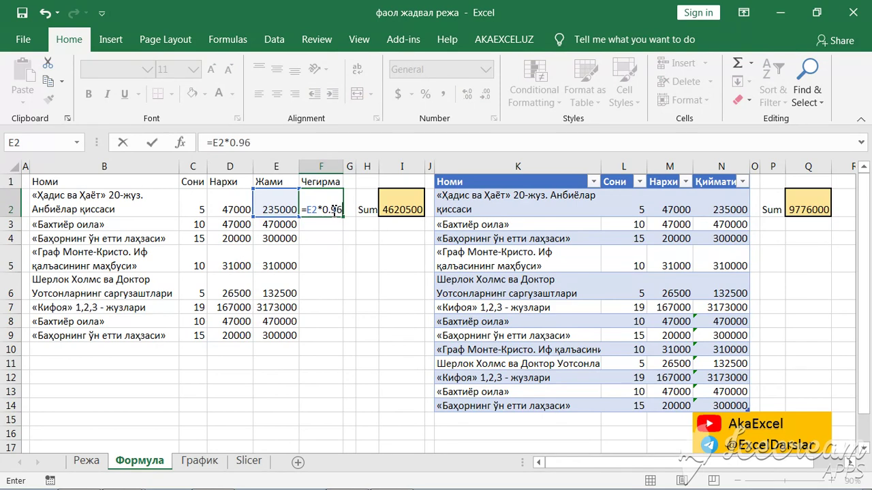
pyautogui.press('Return')
pyautogui.click(332, 211)
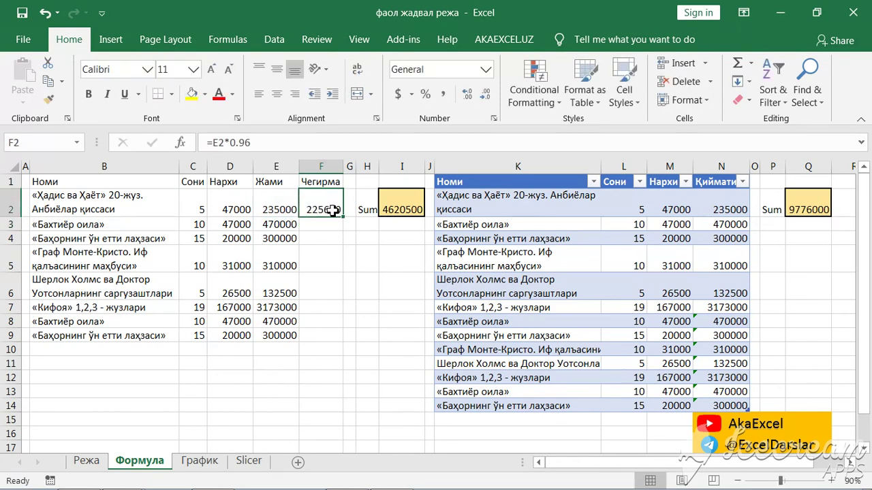
pyautogui.moveTo(345, 218); pyautogui.dragTo(352, 340)
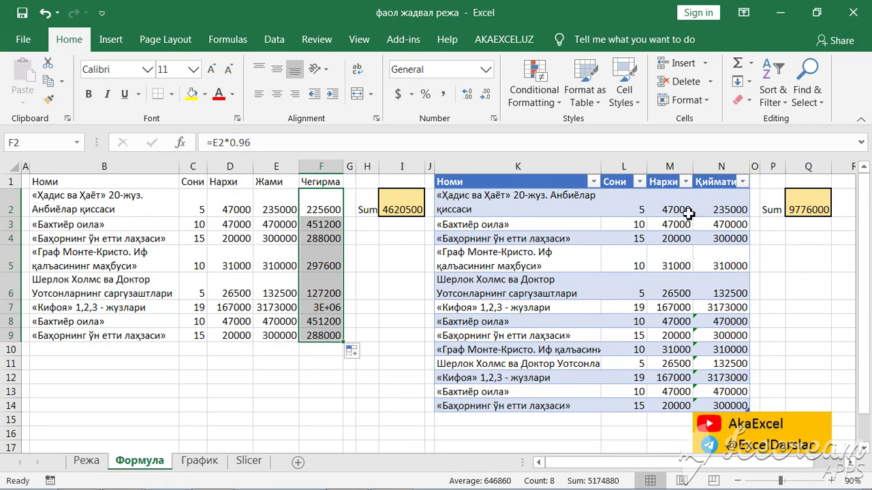
pyautogui.moveTo(761, 167); pyautogui.dragTo(789, 173)
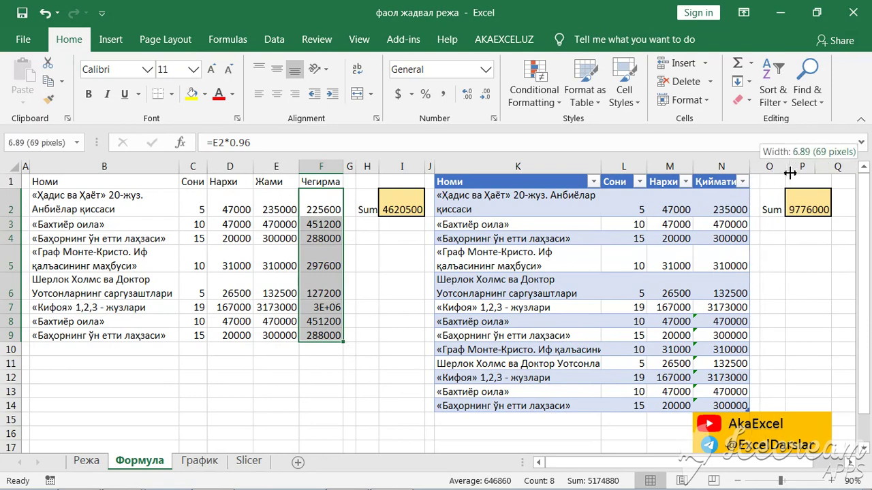
pyautogui.click(775, 208)
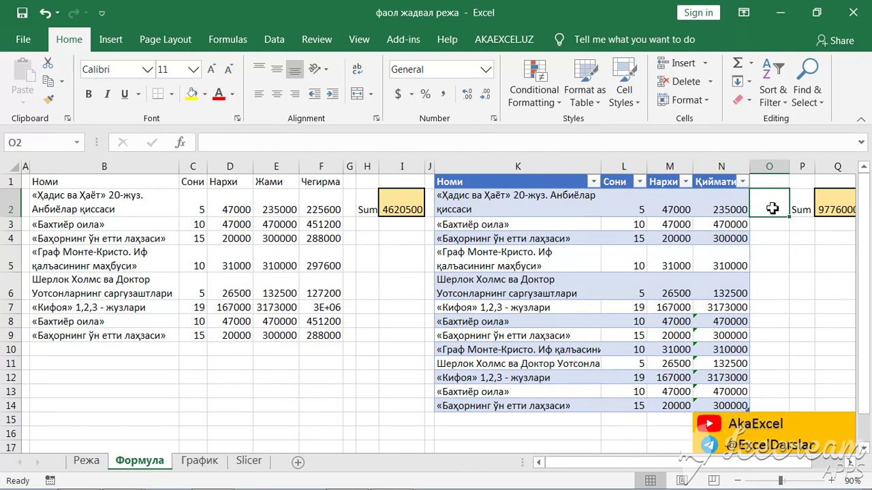
pyautogui.write('=')
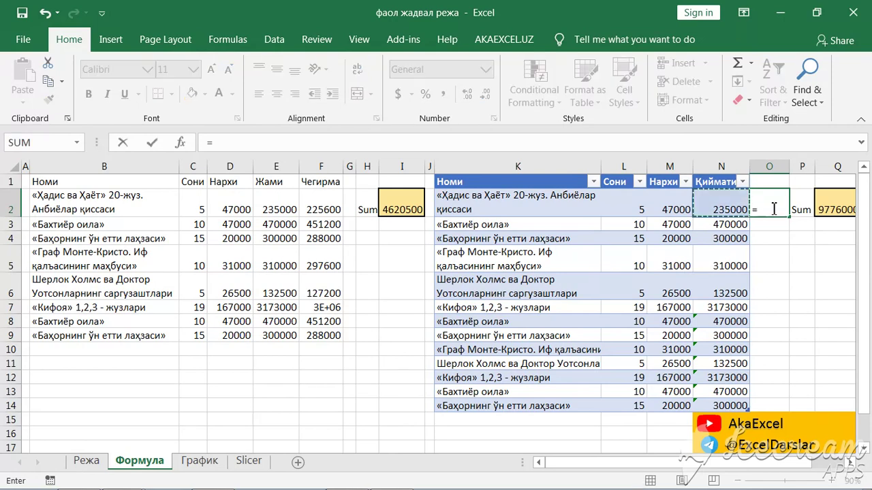
pyautogui.press('Left')
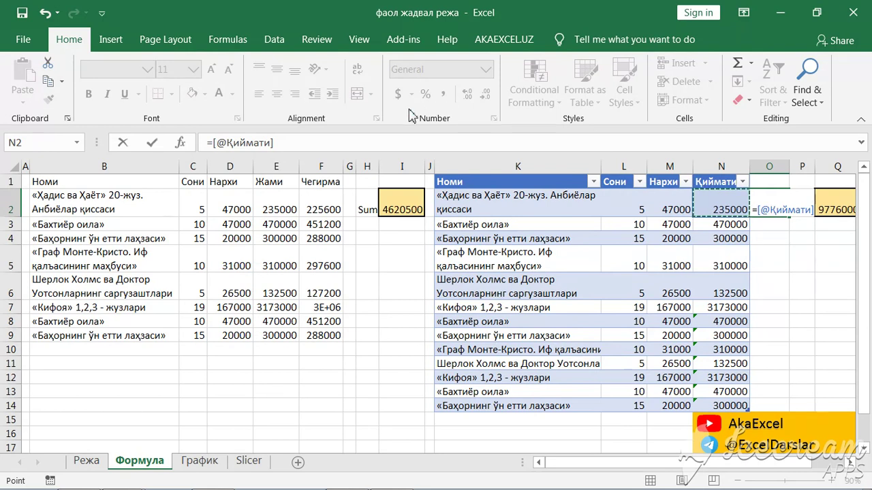
pyautogui.click(339, 144)
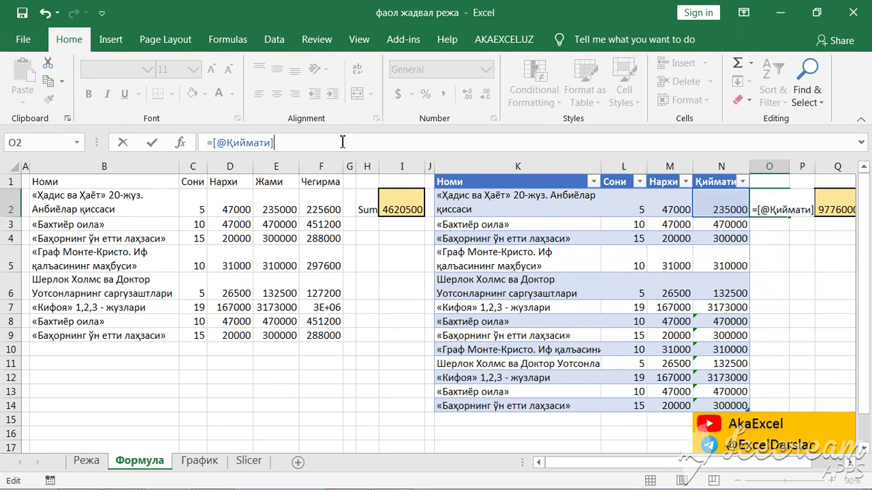
pyautogui.write('*0.9')
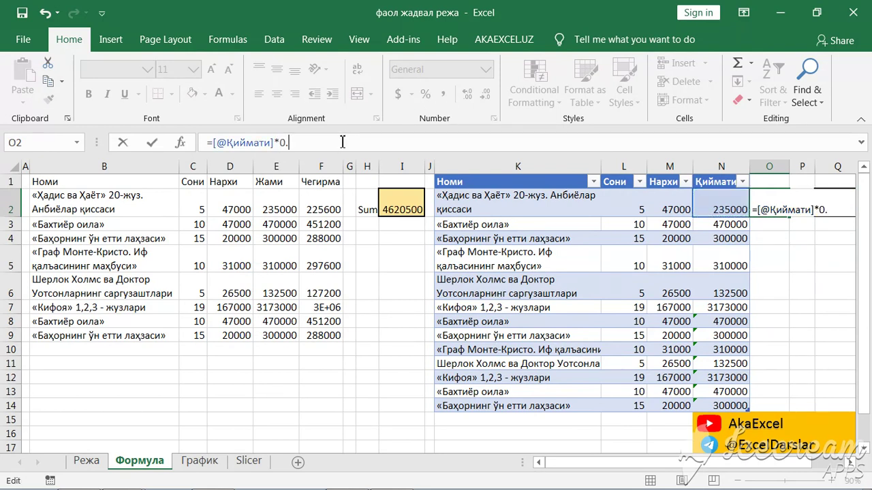
pyautogui.write('6')
pyautogui.press('Return')
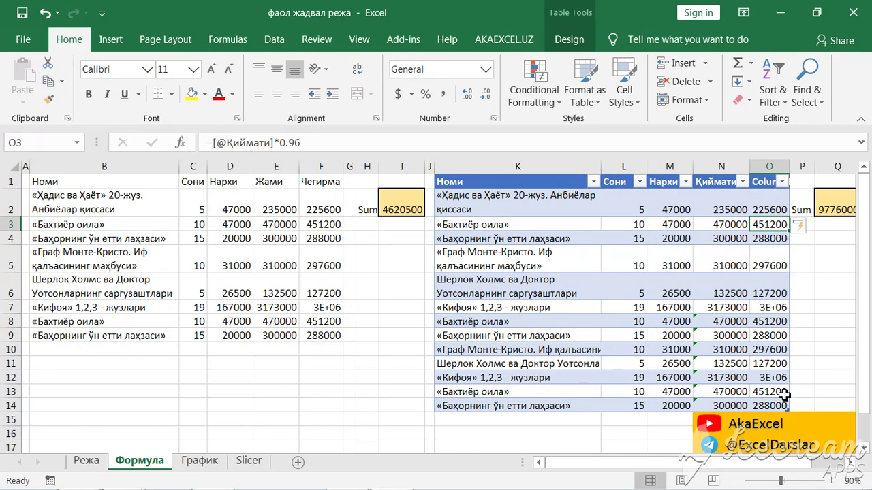
# Widen column O and rename the Column1 header to Чегирма
pyautogui.moveTo(790, 166); pyautogui.dragTo(808, 166)
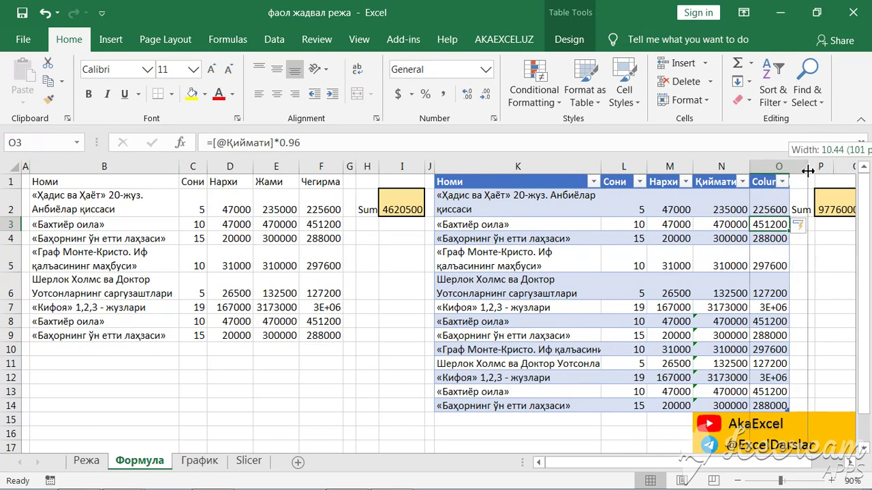
pyautogui.click(790, 181)
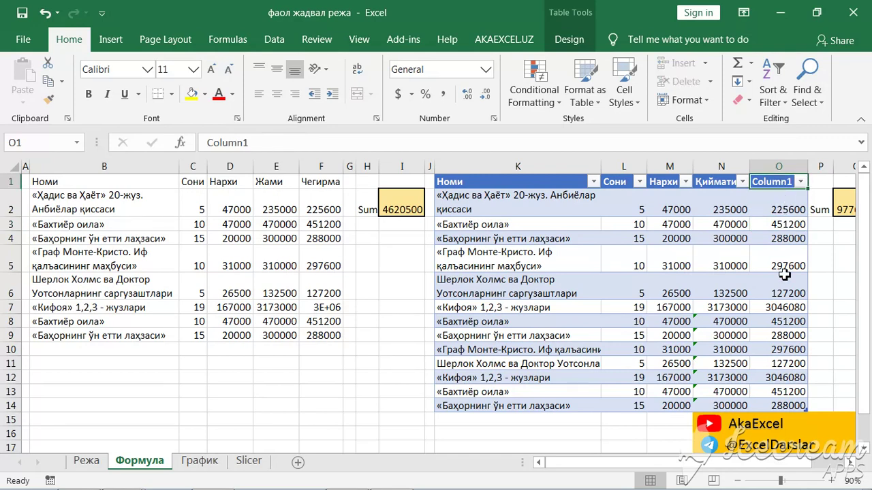
pyautogui.write('Xgt')
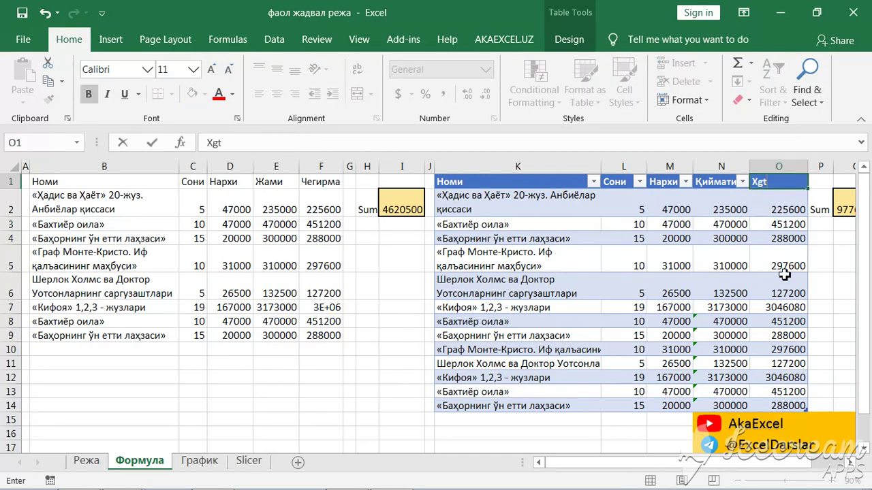
pyautogui.press('BackSpace')
pyautogui.press('BackSpace')
pyautogui.press('BackSpace')
pyautogui.write('ирм')
pyautogui.press('Return')
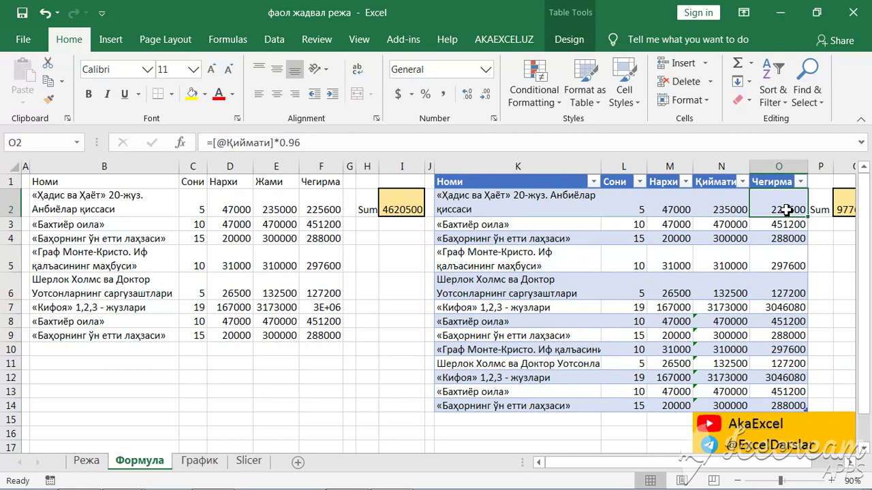
pyautogui.click(788, 288)
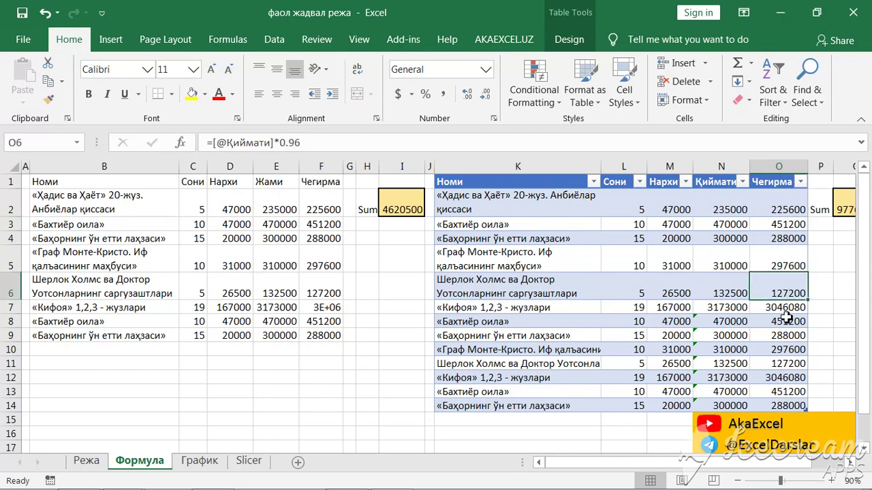
pyautogui.click(787, 306)
pyautogui.click(786, 336)
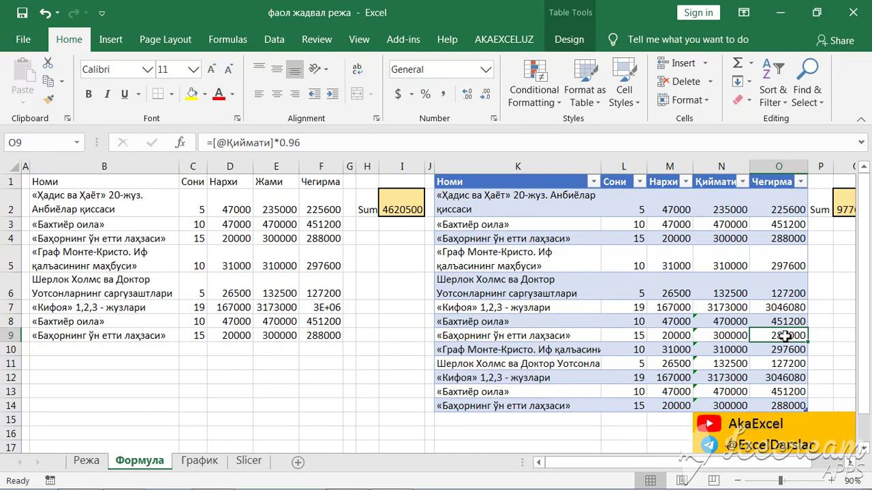
pyautogui.click(771, 211)
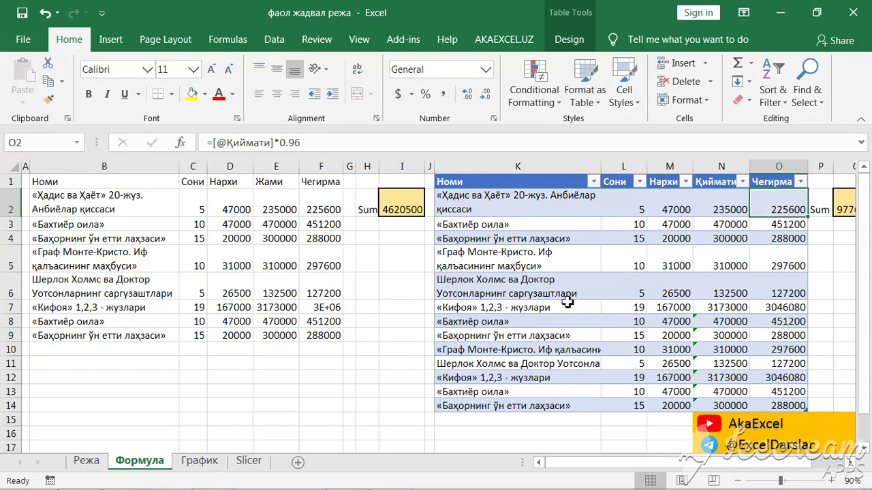
pyautogui.click(484, 310)
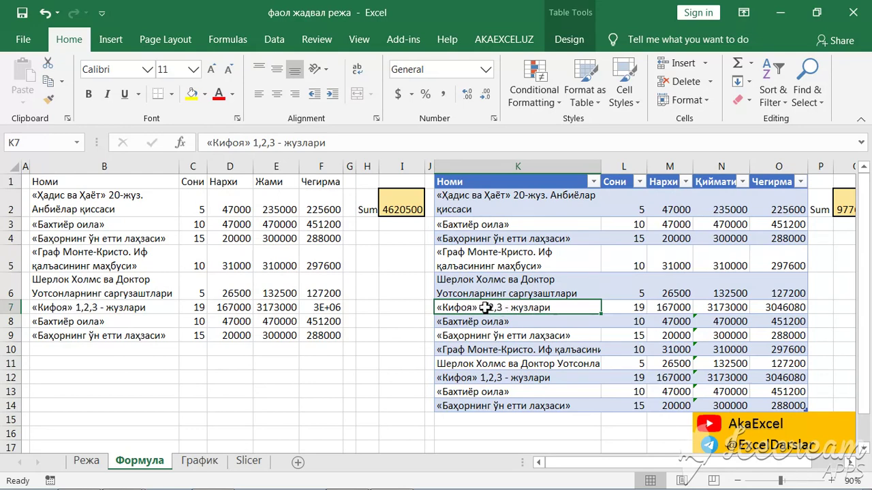
pyautogui.click(138, 307)
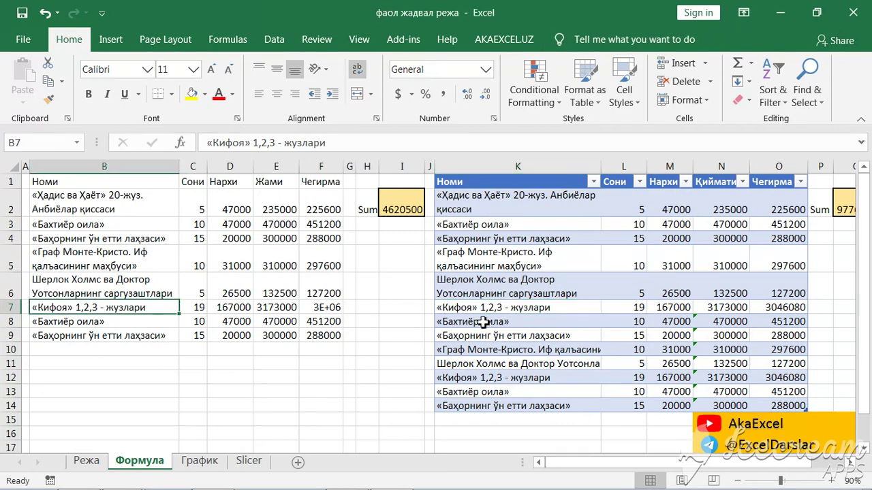
pyautogui.rightClick(18, 310)
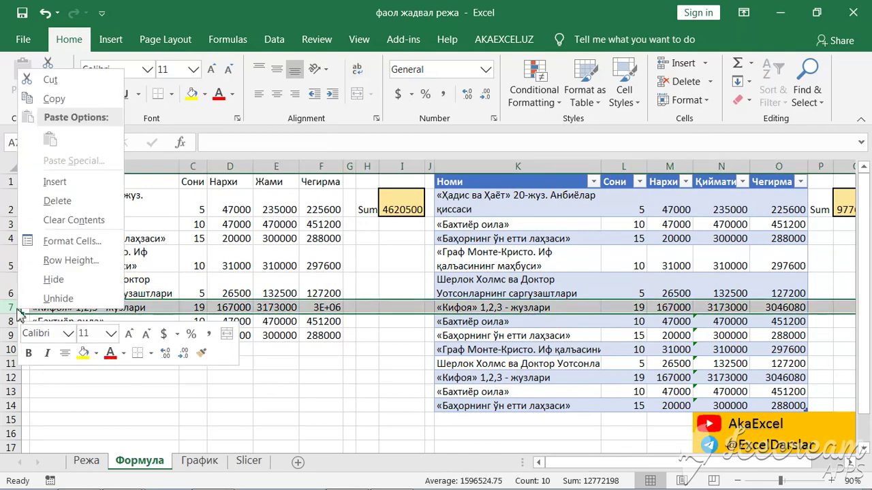
pyautogui.click(74, 203)
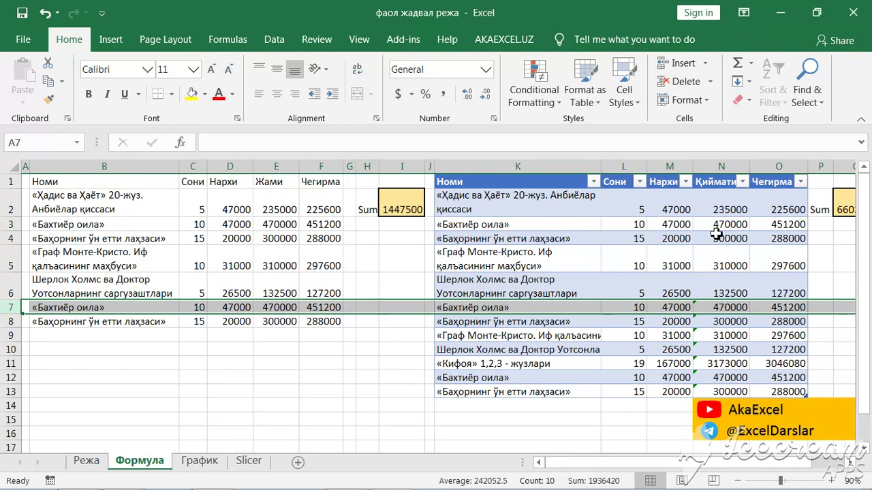
pyautogui.click(45, 15)
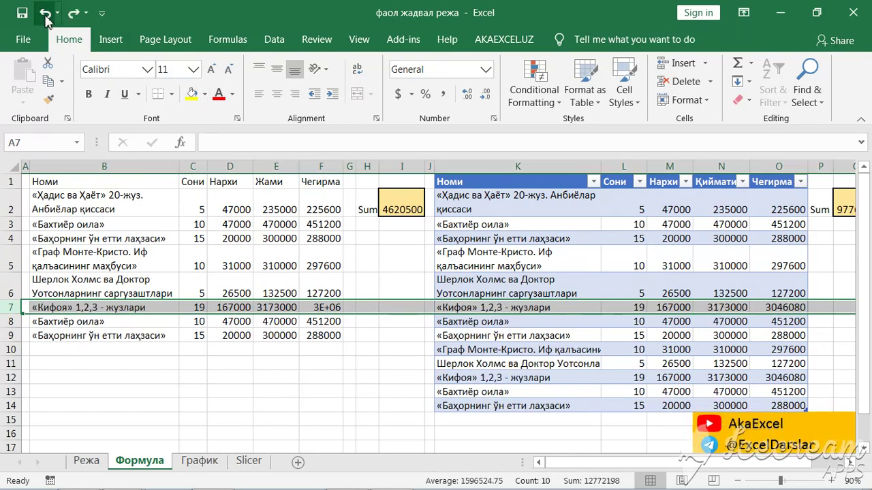
pyautogui.click(493, 307)
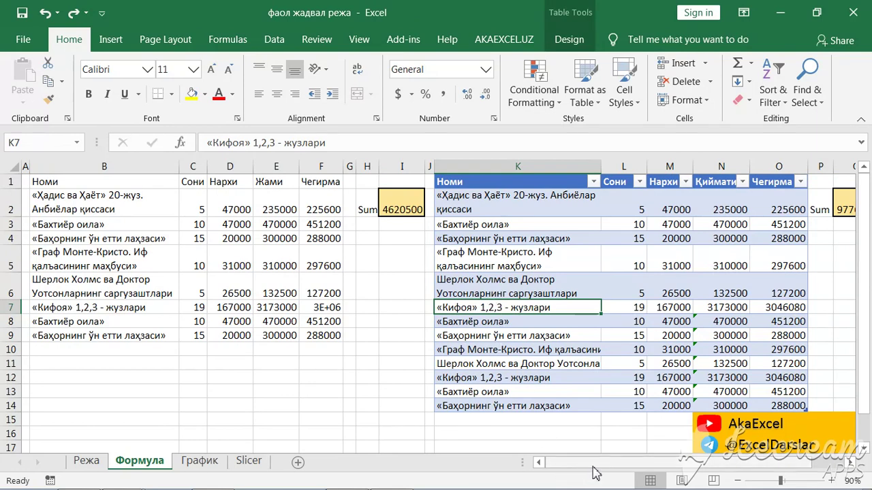
pyautogui.moveTo(592, 468); pyautogui.dragTo(613, 467)
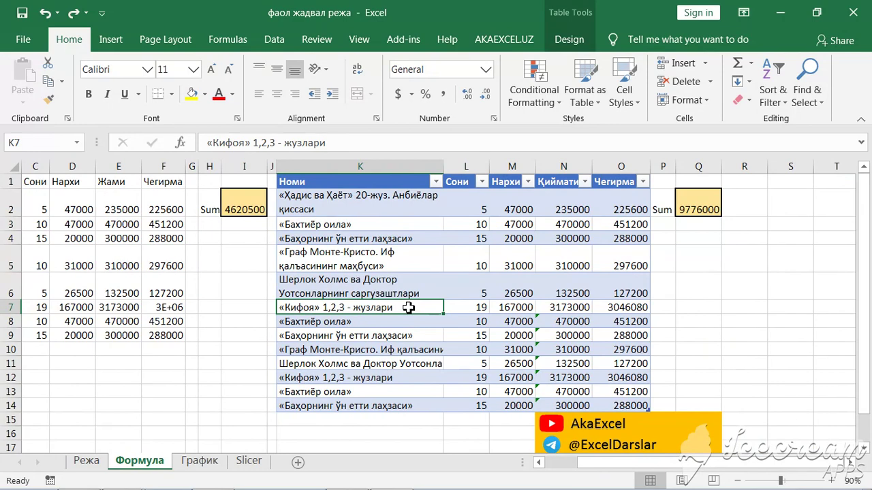
pyautogui.rightClick(408, 308)
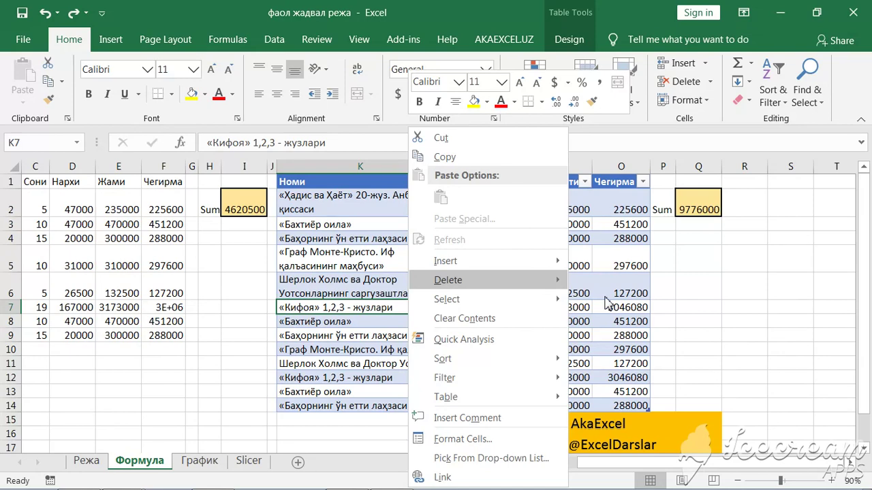
pyautogui.click(606, 297)
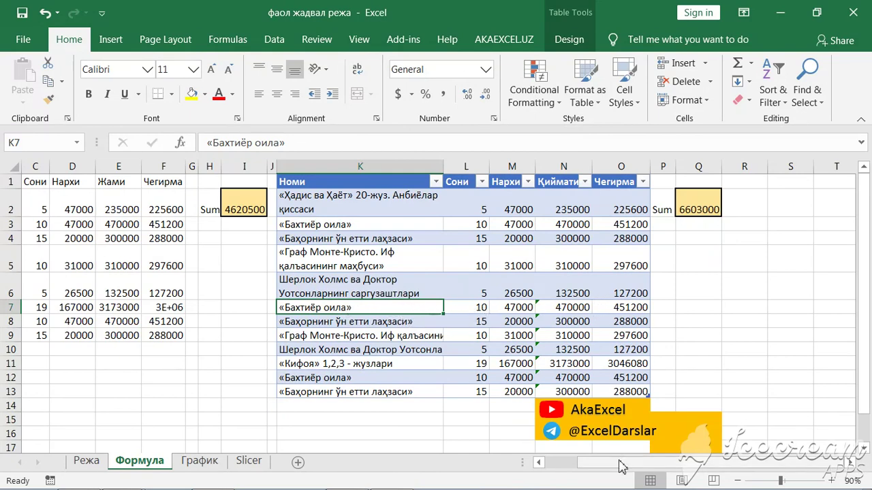
pyautogui.moveTo(616, 463); pyautogui.dragTo(548, 466)
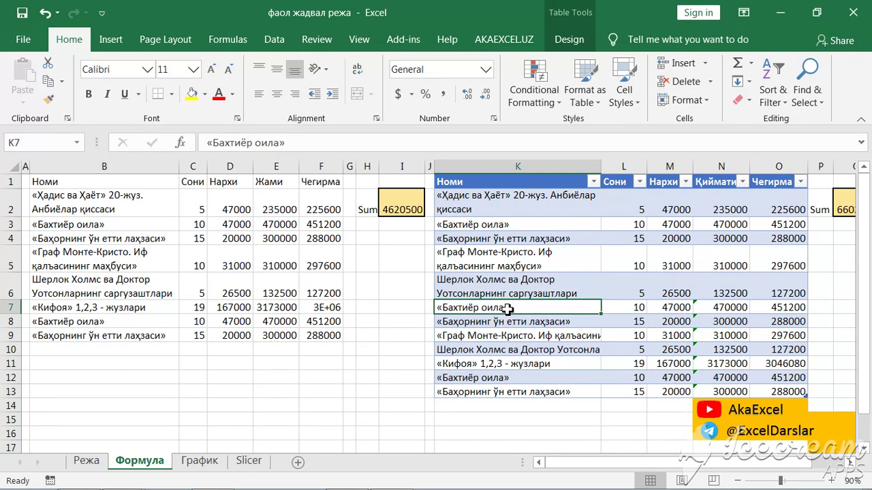
pyautogui.click(45, 13)
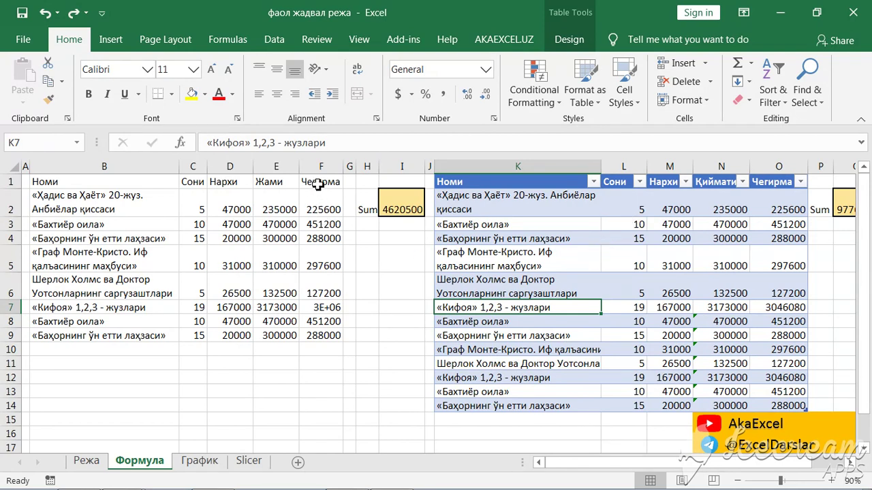
pyautogui.moveTo(318, 184); pyautogui.dragTo(318, 334)
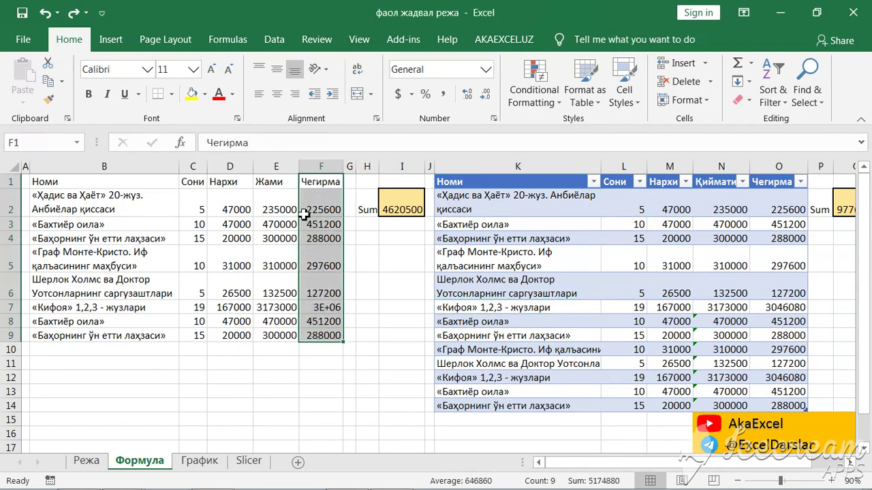
pyautogui.moveTo(301, 191)
pyautogui.mouseDown()
pyautogui.moveTo(218, 189)
pyautogui.moveTo(243, 198)
pyautogui.mouseUp()
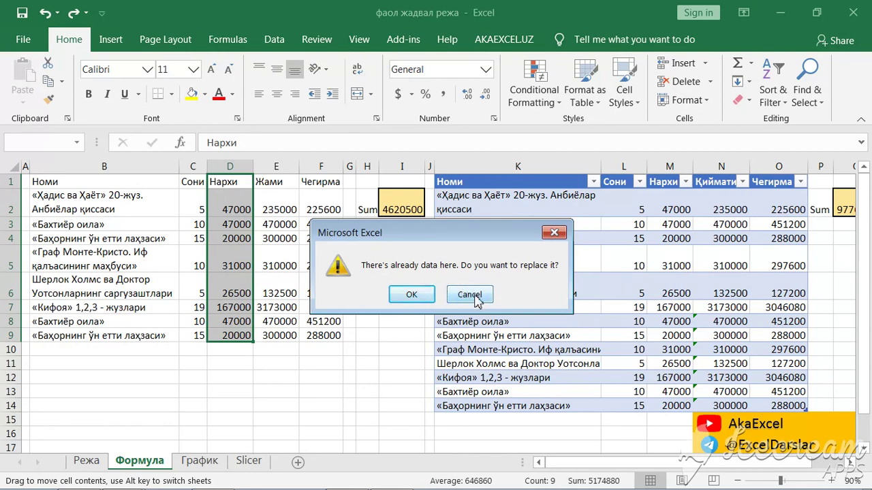
pyautogui.click(474, 300)
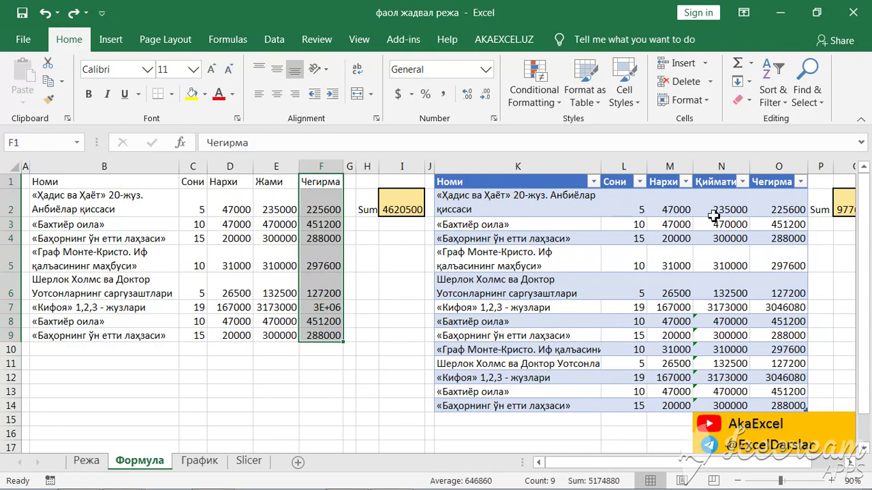
pyautogui.click(781, 201)
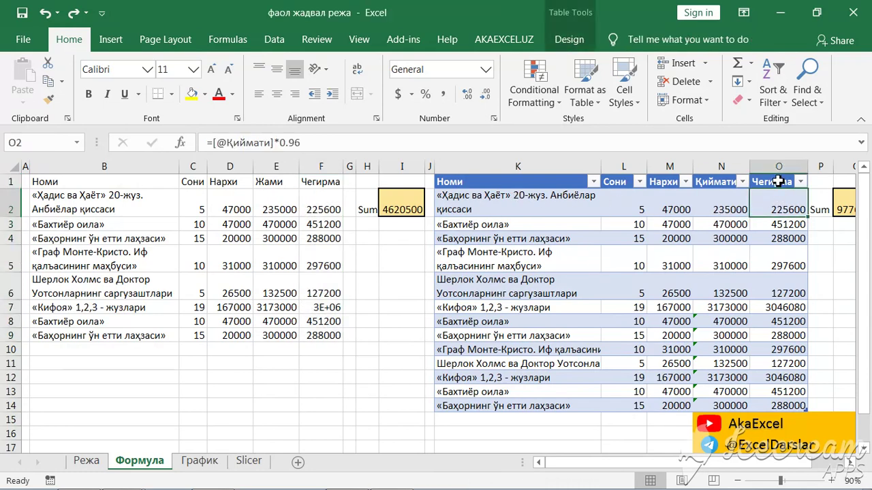
pyautogui.click(780, 177)
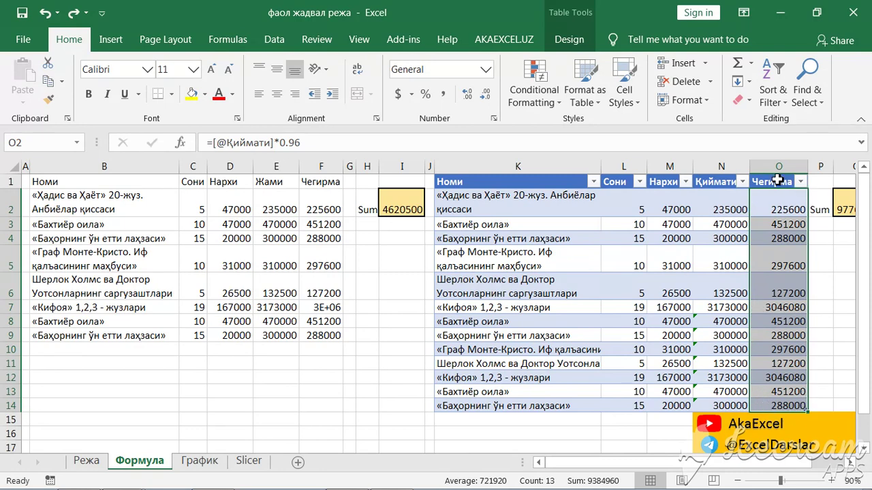
pyautogui.click(779, 177)
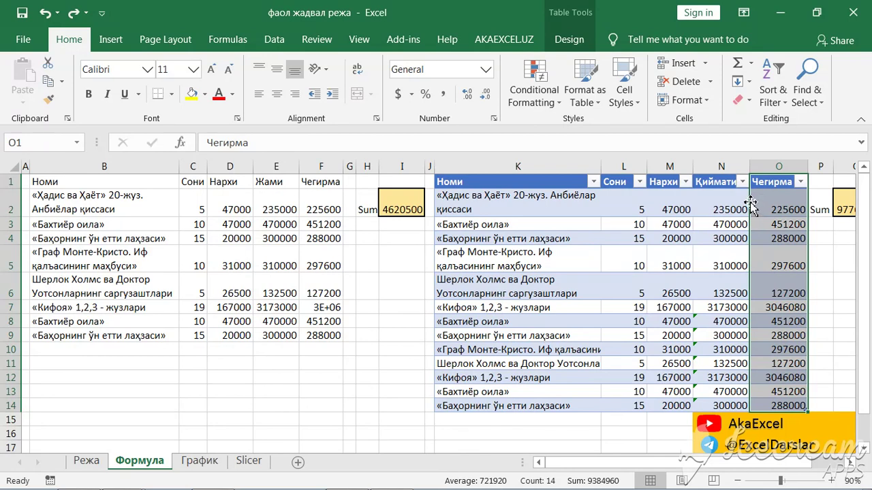
pyautogui.moveTo(750, 204); pyautogui.dragTo(611, 212)
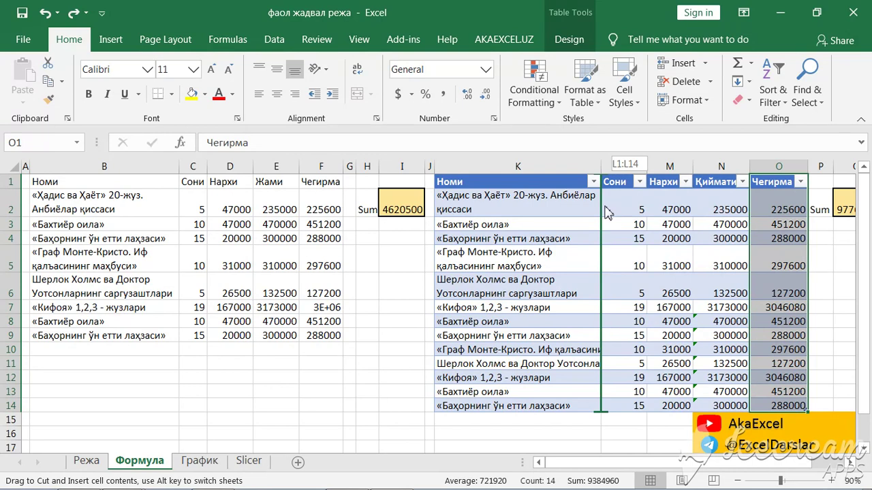
pyautogui.moveTo(607, 213); pyautogui.dragTo(605, 208)
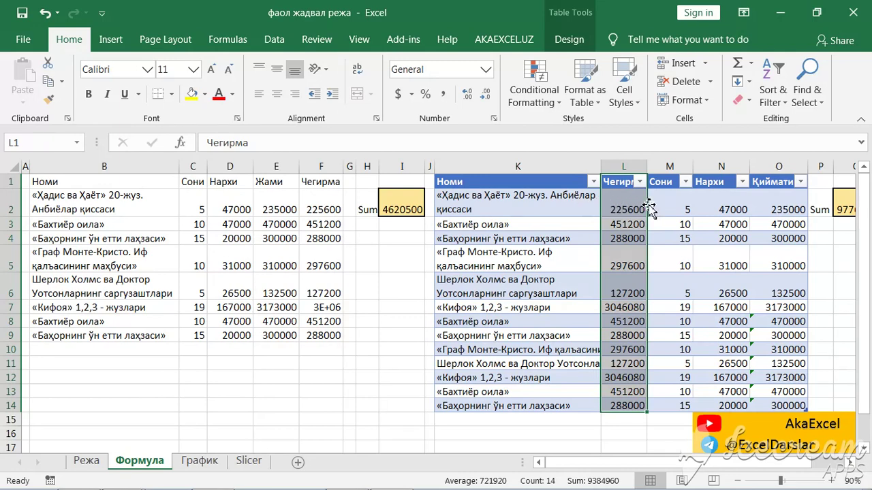
pyautogui.click(632, 200)
pyautogui.press('Right')
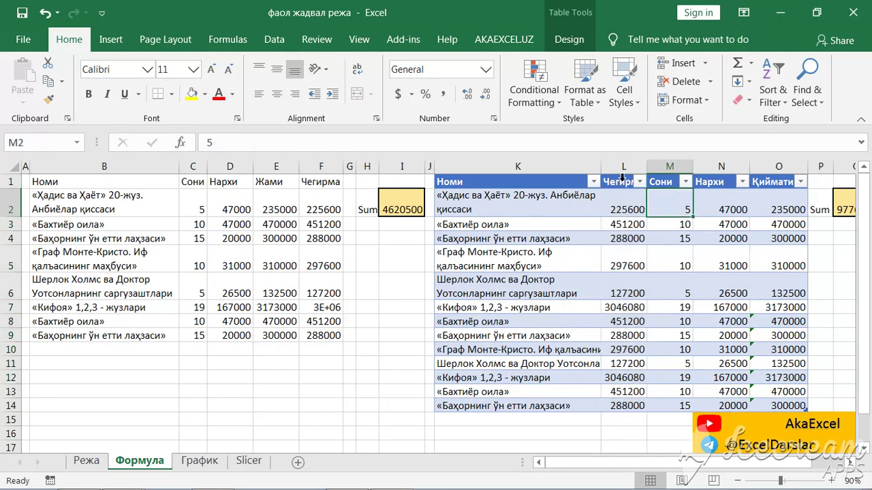
pyautogui.click(622, 177)
pyautogui.click(622, 177)
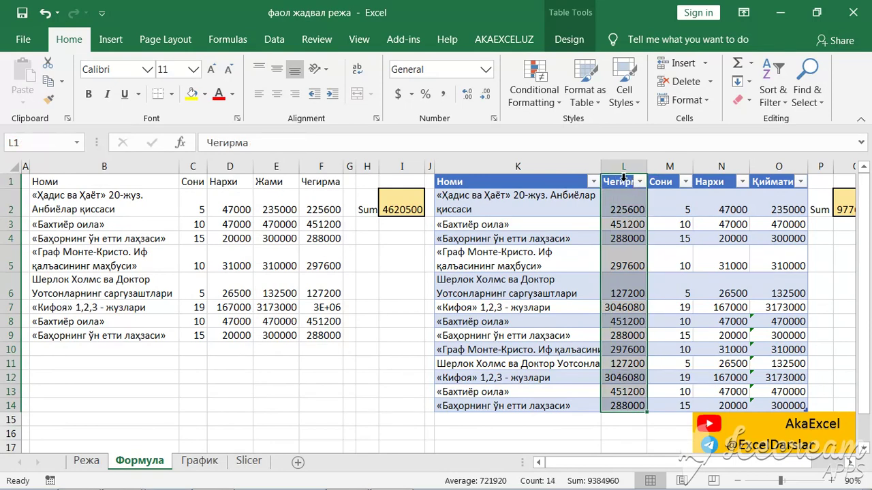
pyautogui.moveTo(647, 203); pyautogui.dragTo(785, 207)
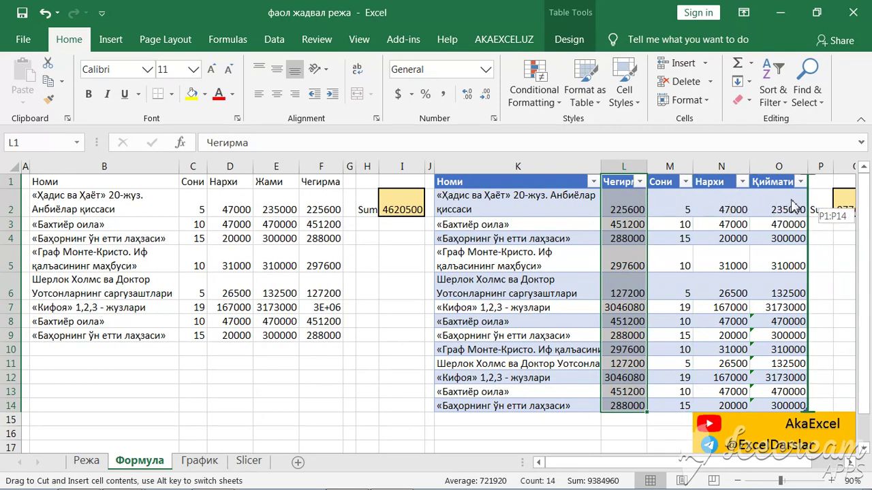
pyautogui.moveTo(792, 206); pyautogui.dragTo(792, 200)
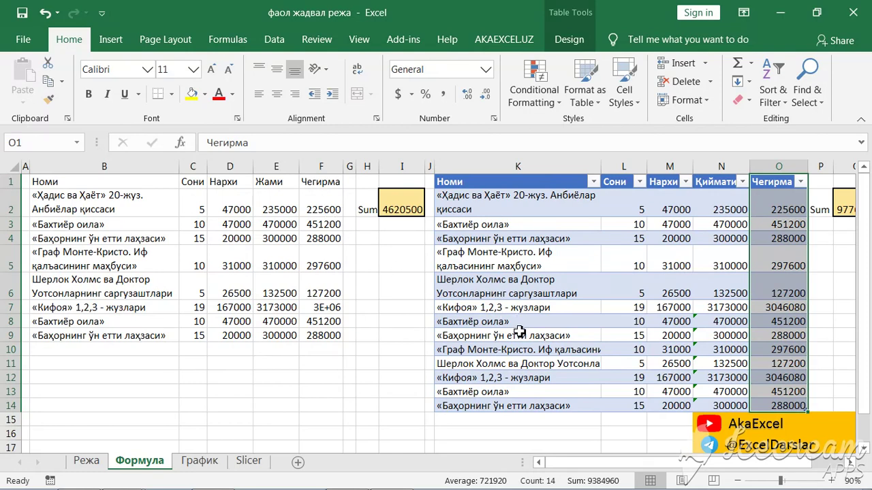
# On the График sheet, copy the май–дек monthly figures from U2:V9
pyautogui.click(203, 466)
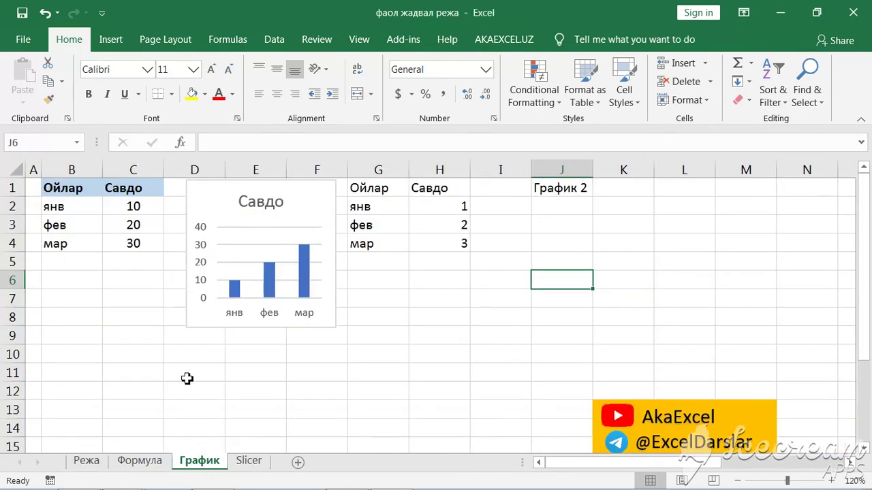
pyautogui.moveTo(73, 190); pyautogui.dragTo(125, 243)
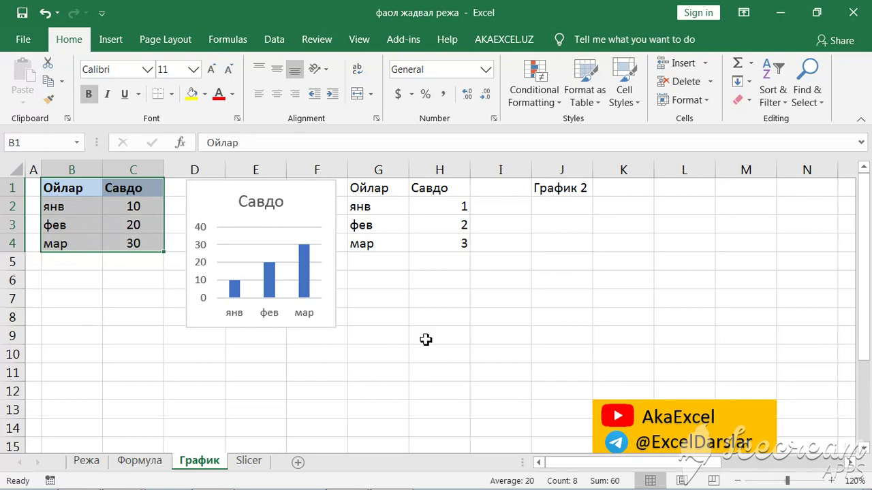
pyautogui.moveTo(578, 463); pyautogui.dragTo(714, 463)
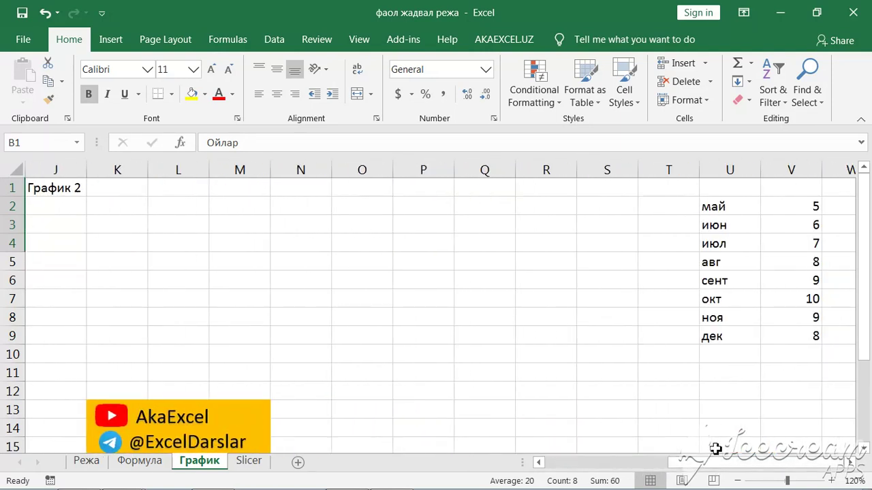
pyautogui.moveTo(726, 208); pyautogui.dragTo(814, 333)
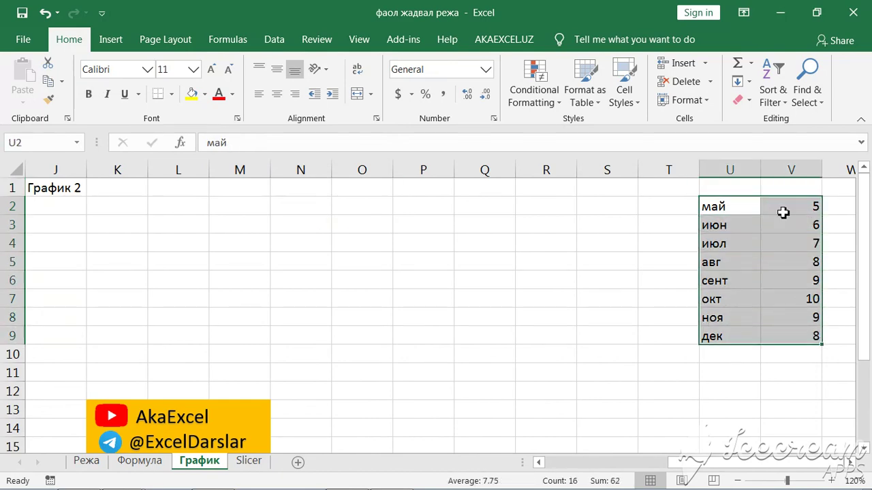
pyautogui.rightClick(784, 213)
pyautogui.click(741, 201)
# Paste the monthly figures as values at B5, filling rows 5–12
pyautogui.moveTo(750, 463); pyautogui.dragTo(592, 463)
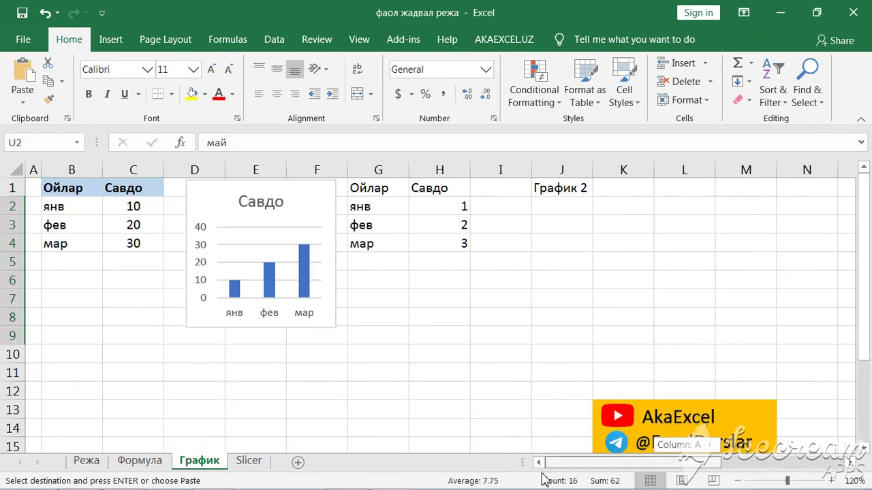
pyautogui.click(75, 264)
pyautogui.rightClick(73, 263)
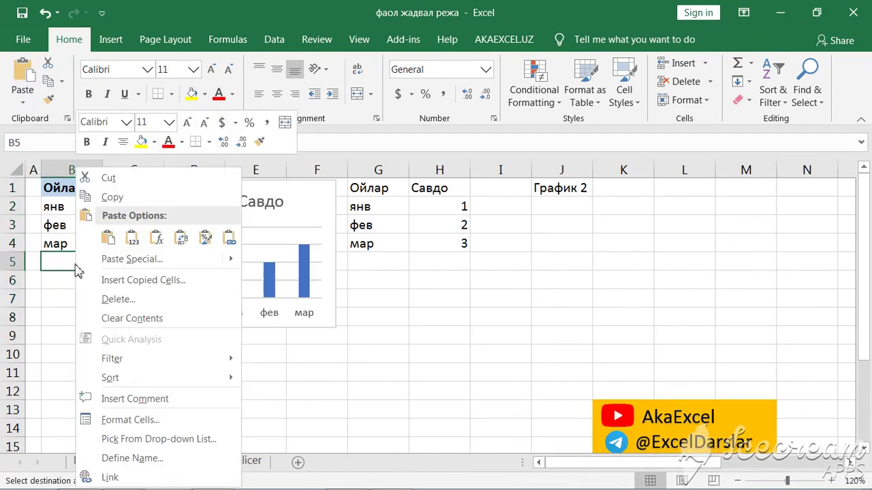
pyautogui.click(130, 239)
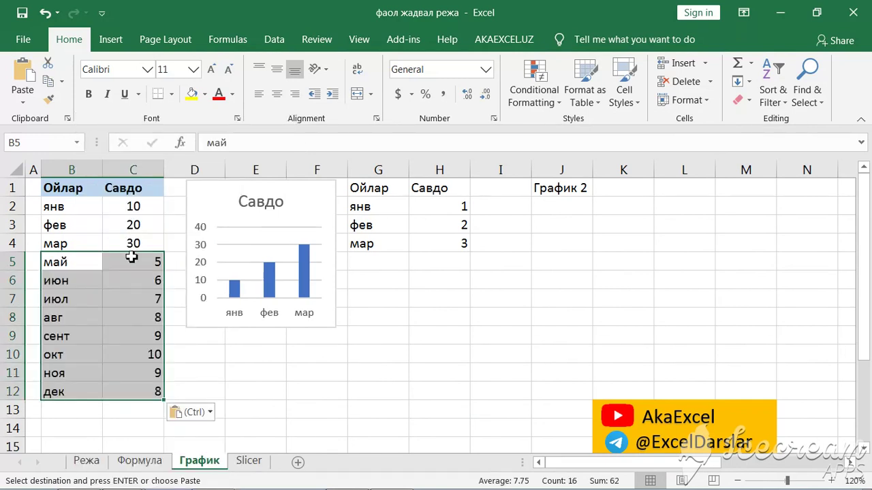
pyautogui.click(220, 203)
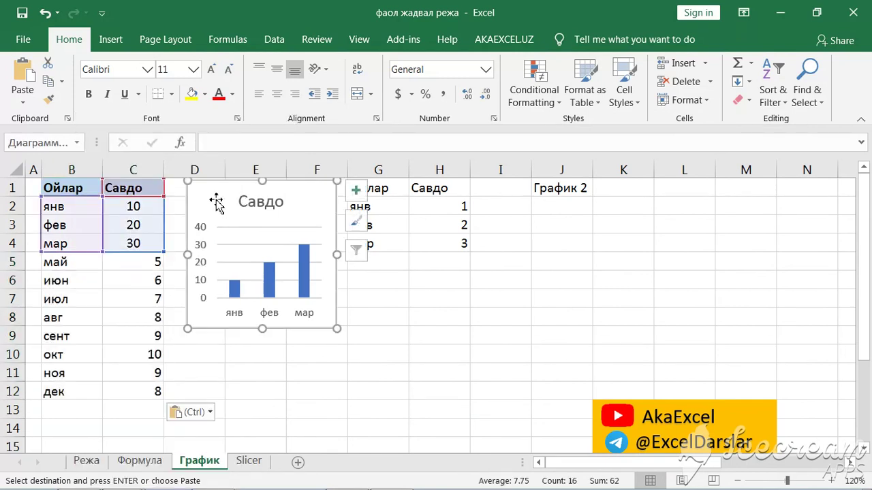
# Extend the first Савдо chart's source range from row 4 to C12 so it plots янв through дек
pyautogui.click(386, 297)
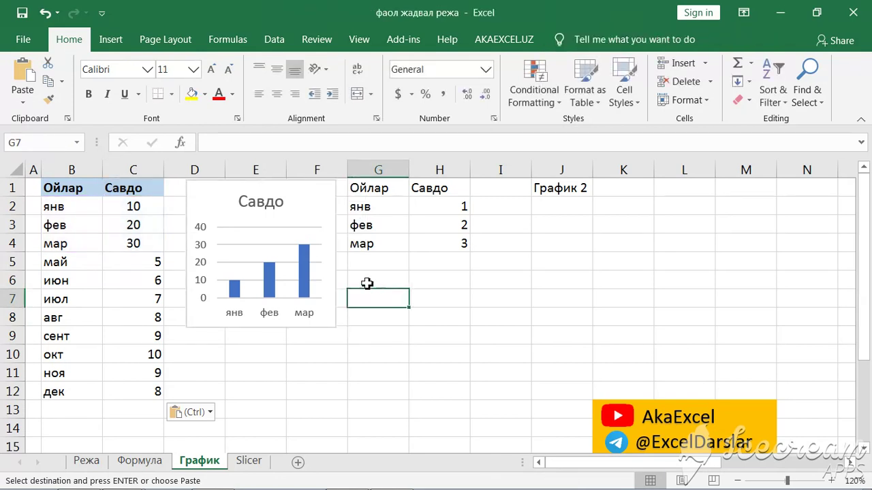
pyautogui.click(220, 203)
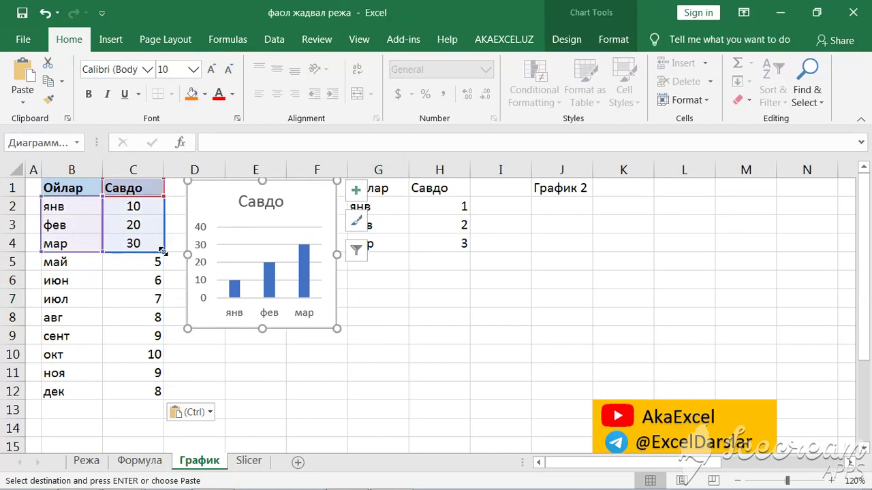
pyautogui.moveTo(165, 253); pyautogui.dragTo(156, 395)
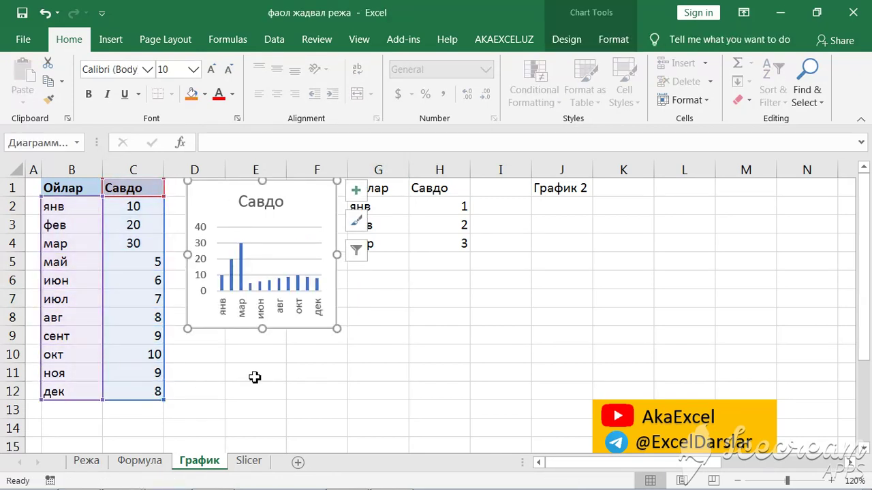
pyautogui.click(418, 344)
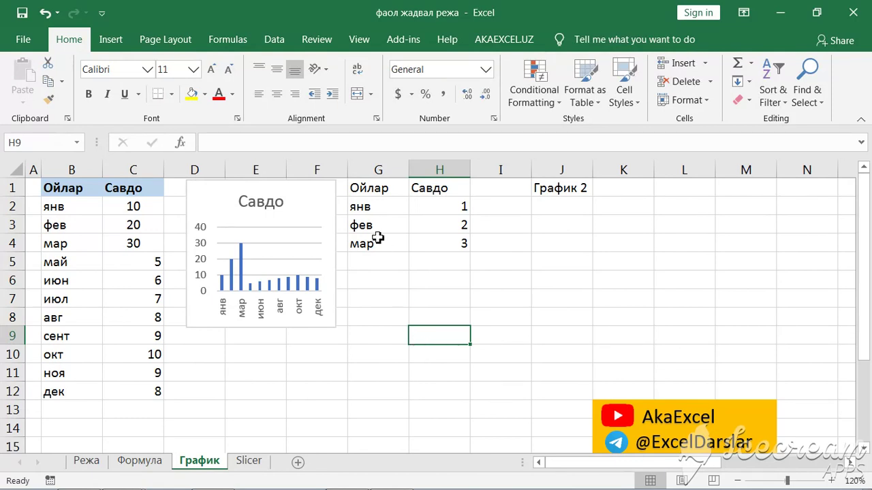
# Convert the Ойлар/Савдо range G1:H4 into a formatted table with Ctrl+T
pyautogui.moveTo(368, 190); pyautogui.dragTo(435, 244)
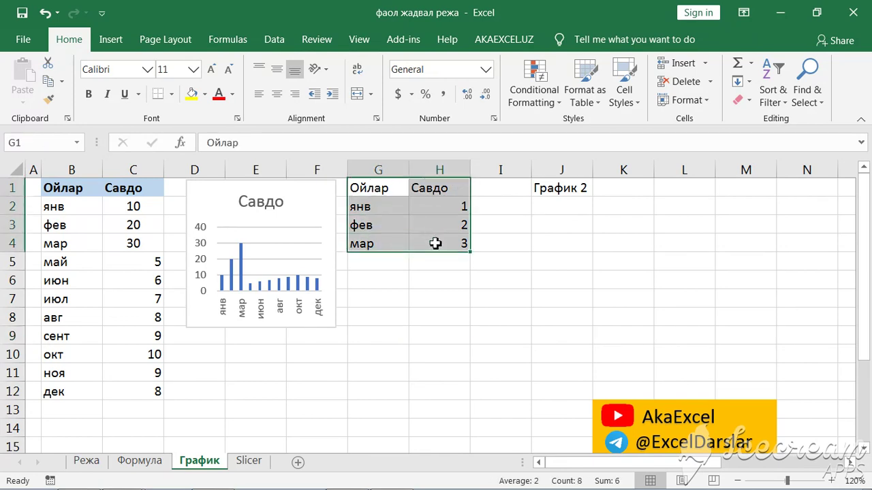
pyautogui.moveTo(385, 190); pyautogui.dragTo(441, 242)
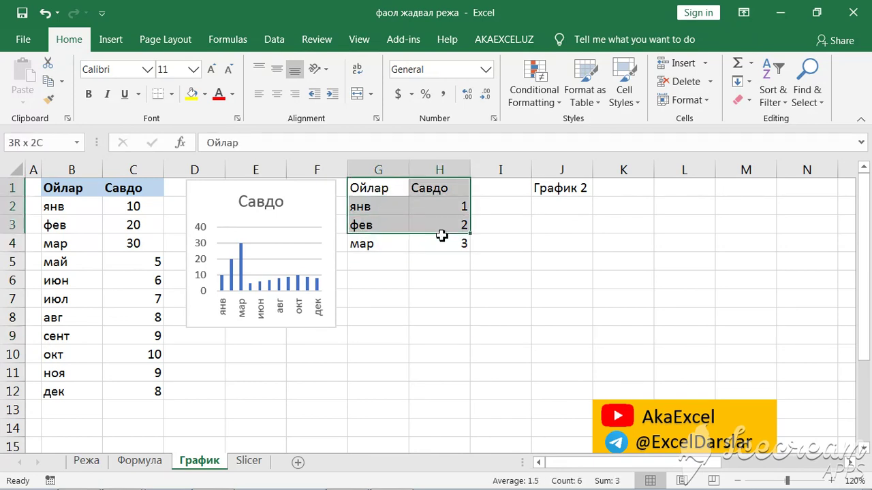
pyautogui.hotkey('ctrl', 't')
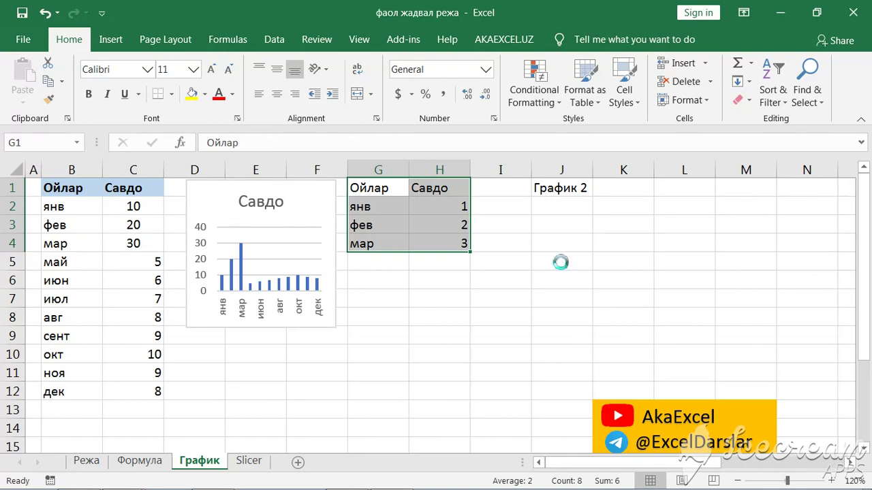
pyautogui.press('Return')
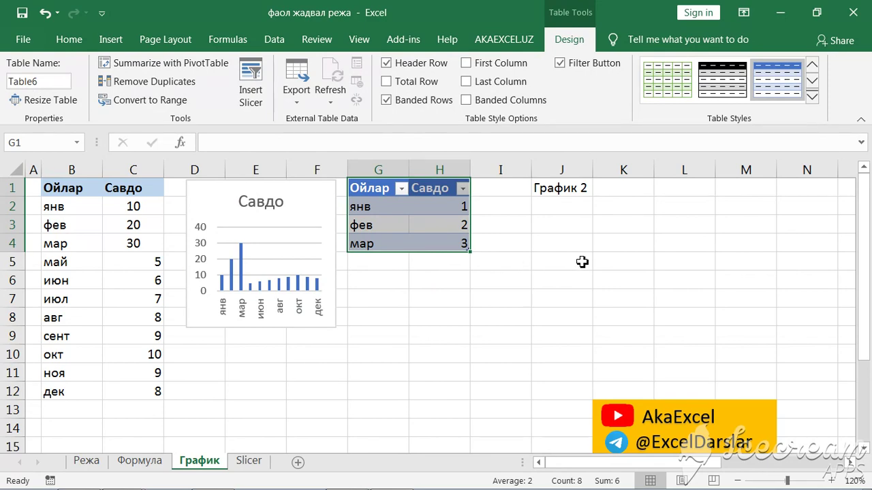
pyautogui.click(603, 264)
# Copy the май–дек values from U2:V9, cancelling the paste at G5 for now
pyautogui.moveTo(708, 464); pyautogui.dragTo(756, 464)
pyautogui.moveTo(728, 206); pyautogui.dragTo(791, 344)
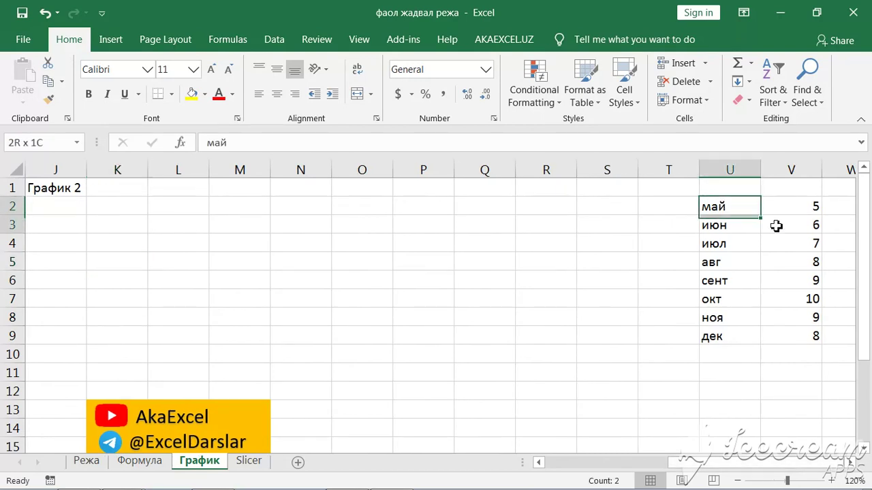
pyautogui.rightClick(724, 209)
pyautogui.click(681, 199)
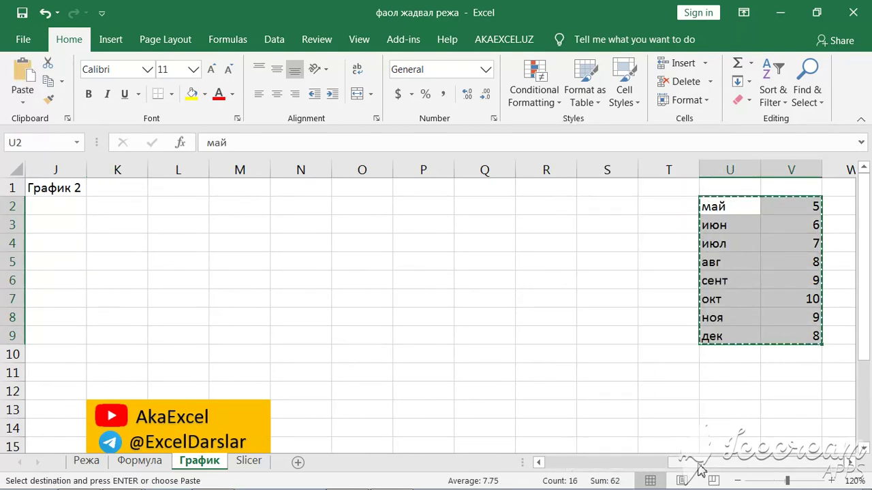
pyautogui.moveTo(688, 463); pyautogui.dragTo(552, 462)
pyautogui.rightClick(385, 266)
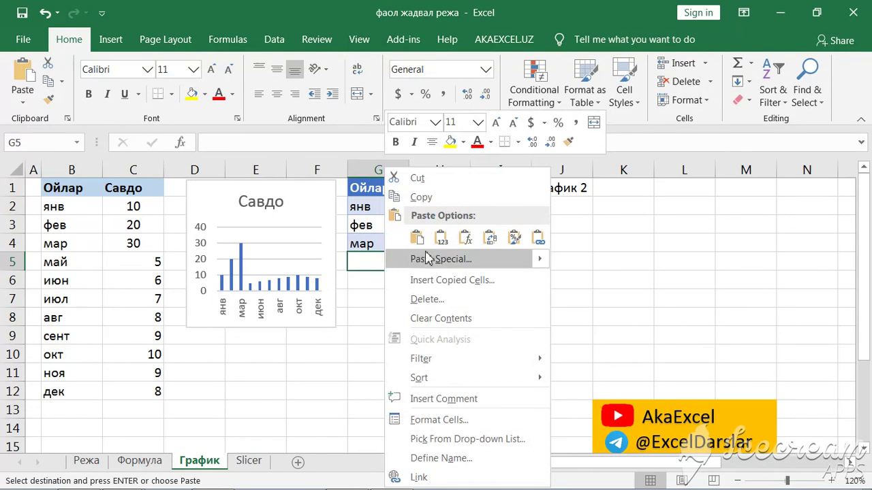
pyautogui.press('Escape')
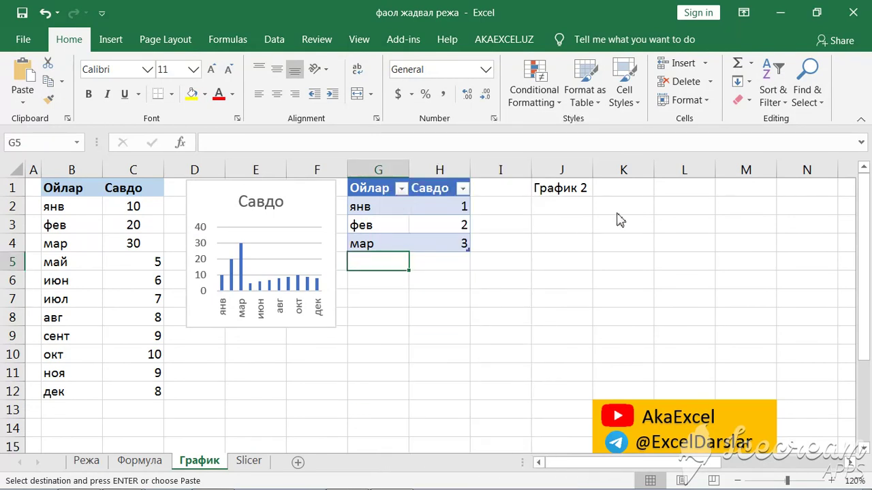
pyautogui.click(385, 207)
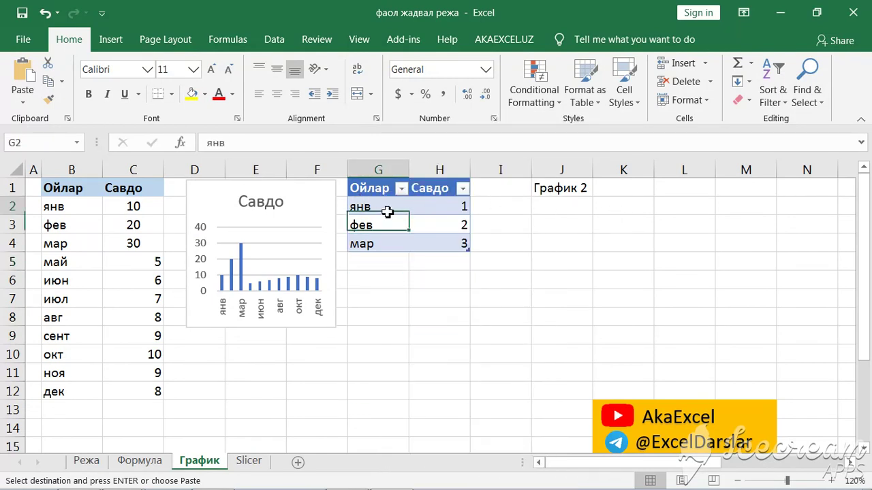
# Insert the recommended clustered column chart from Table6 and place it, resized, beside the table
pyautogui.click(111, 39)
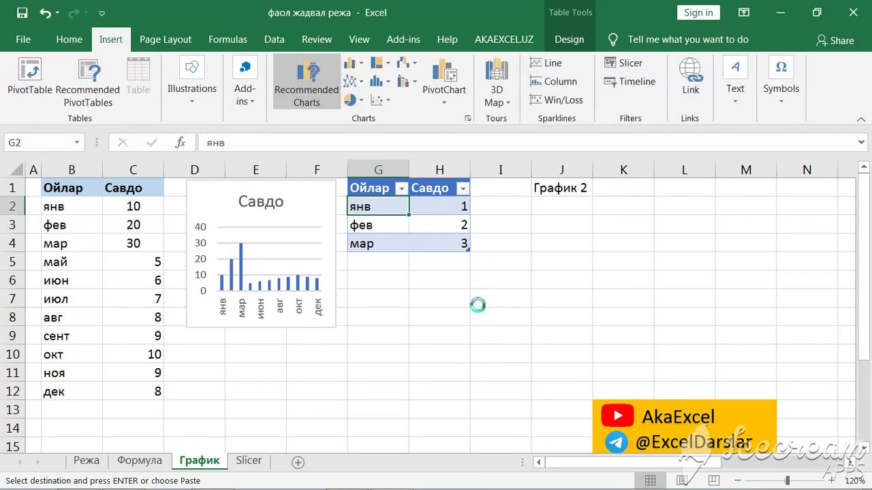
pyautogui.click(312, 91)
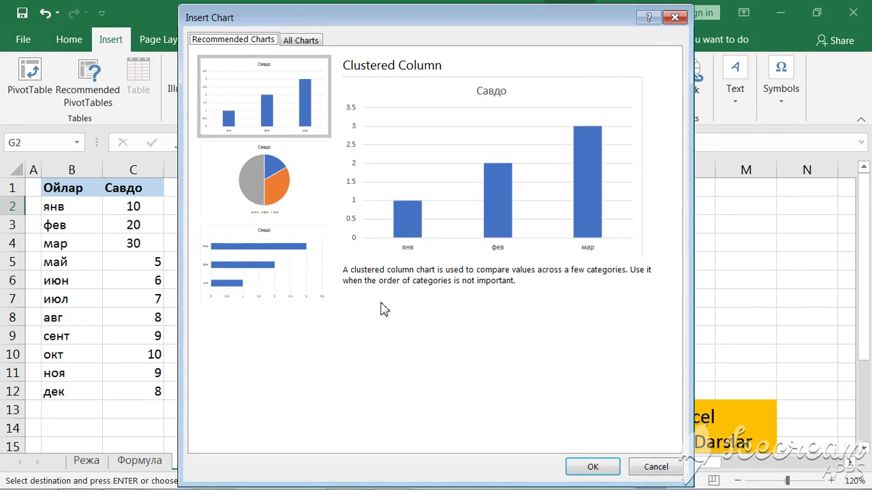
pyautogui.click(590, 467)
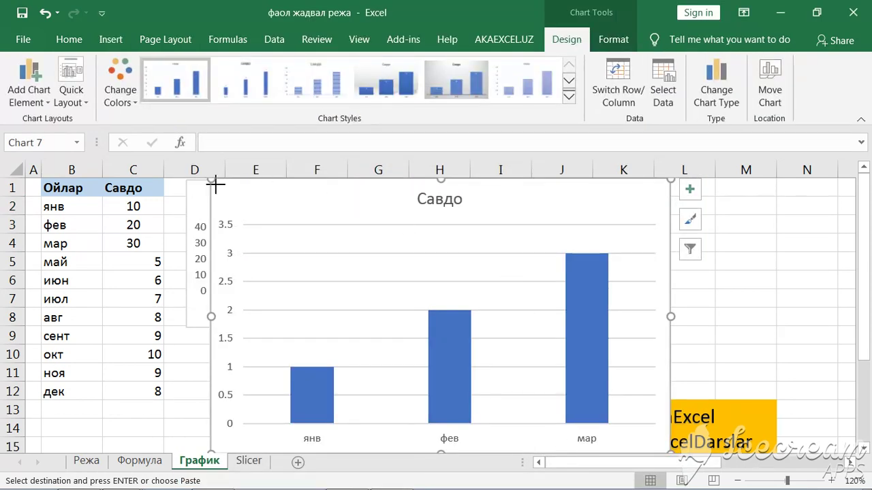
pyautogui.moveTo(215, 189)
pyautogui.mouseDown()
pyautogui.moveTo(483, 362)
pyautogui.moveTo(537, 195)
pyautogui.mouseUp()
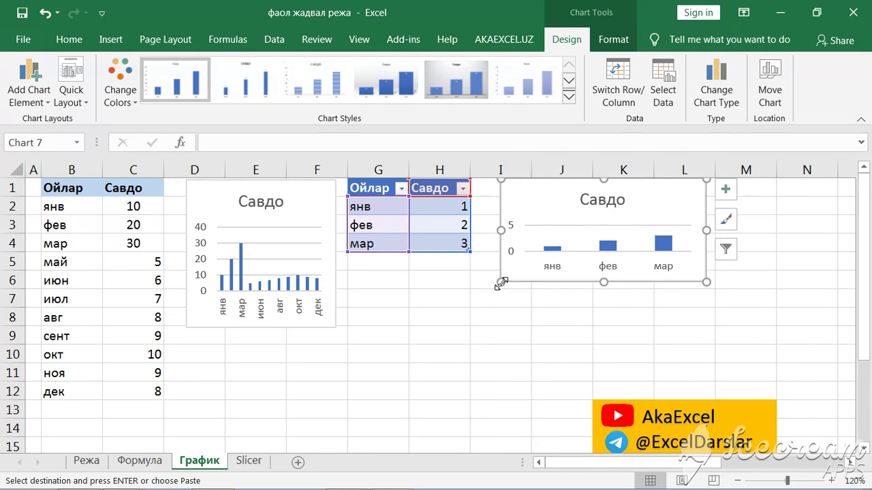
pyautogui.moveTo(501, 282); pyautogui.dragTo(491, 315)
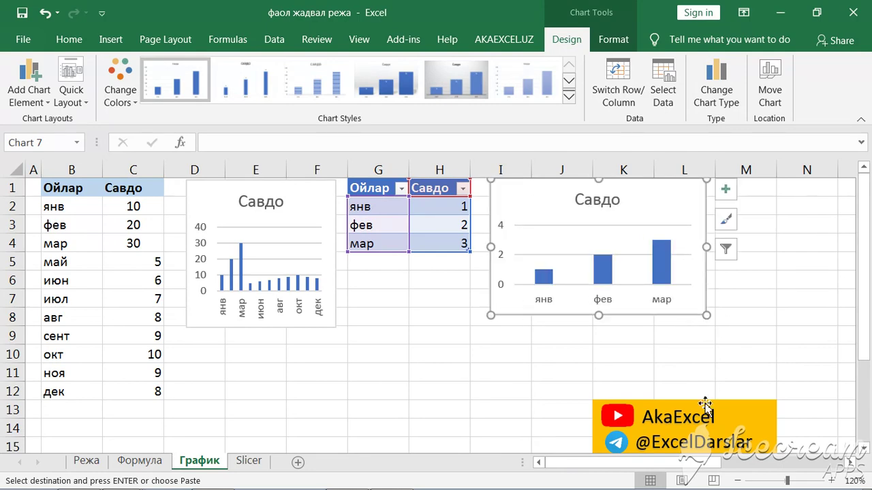
pyautogui.moveTo(678, 463); pyautogui.dragTo(806, 476)
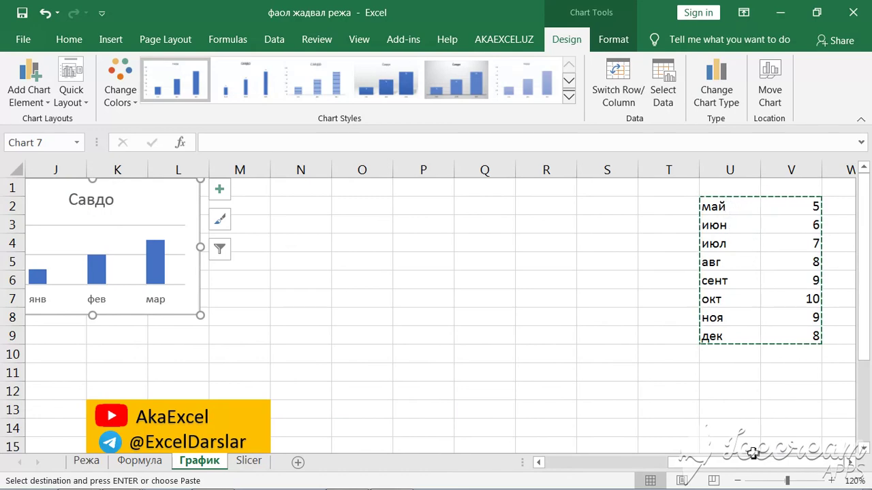
pyautogui.moveTo(752, 462); pyautogui.dragTo(586, 463)
# Paste the copied май–дек values as values into G5 so Table6 extends to row 12
pyautogui.click(389, 276)
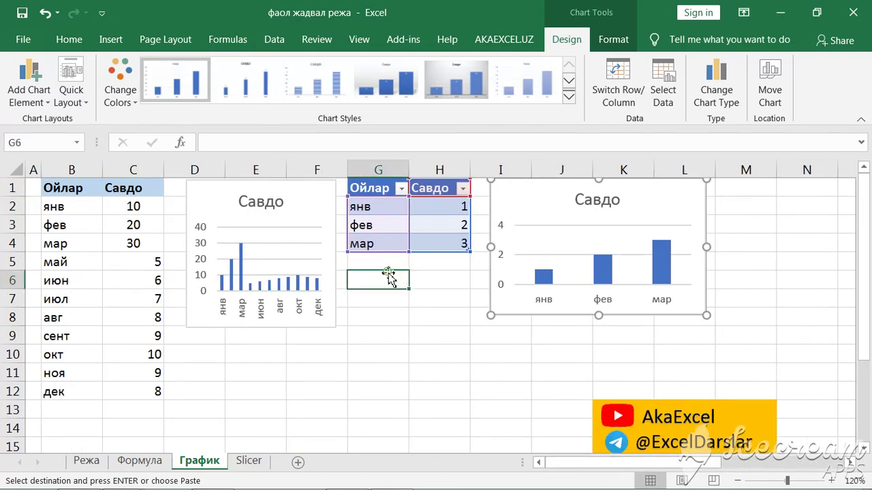
pyautogui.click(378, 264)
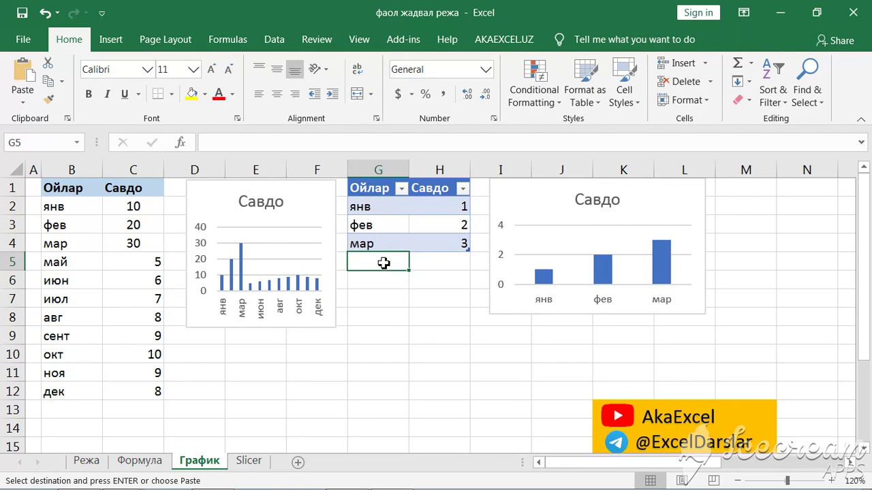
pyautogui.rightClick(383, 263)
pyautogui.click(437, 242)
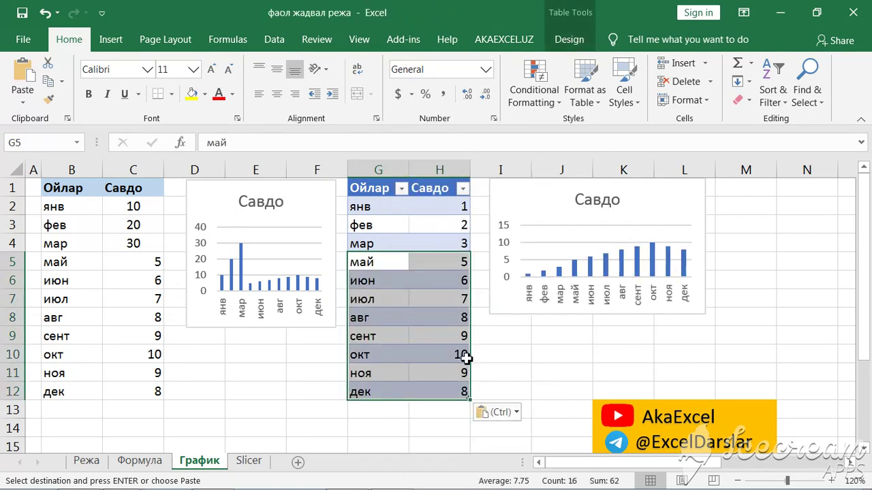
# Make the second Савдо chart taller by dragging its bottom handle down
pyautogui.click(501, 307)
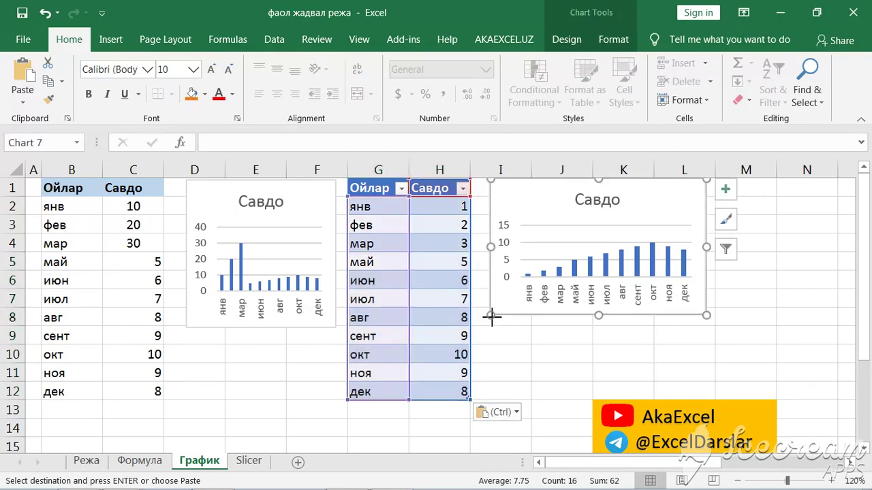
pyautogui.moveTo(492, 316); pyautogui.dragTo(495, 342)
pyautogui.click(744, 282)
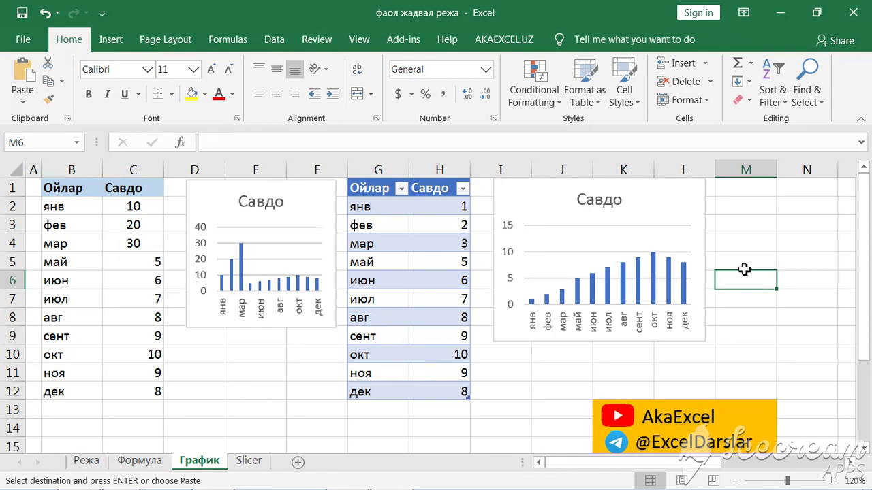
# Add a Total row to Table6, keeping Sum so Савдо totals 68
pyautogui.click(442, 407)
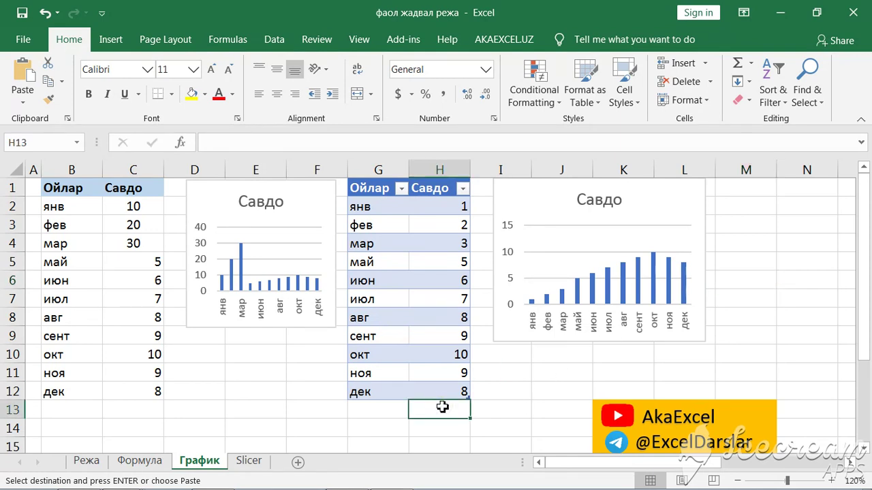
pyautogui.click(432, 252)
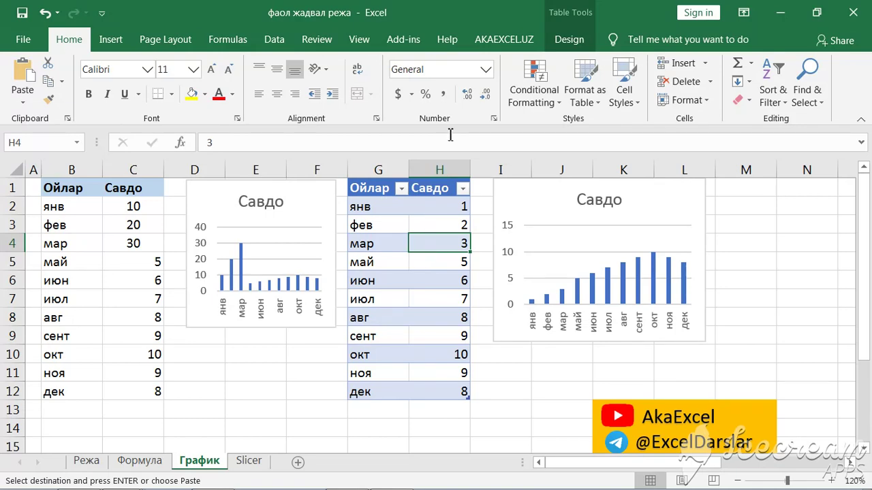
pyautogui.click(575, 45)
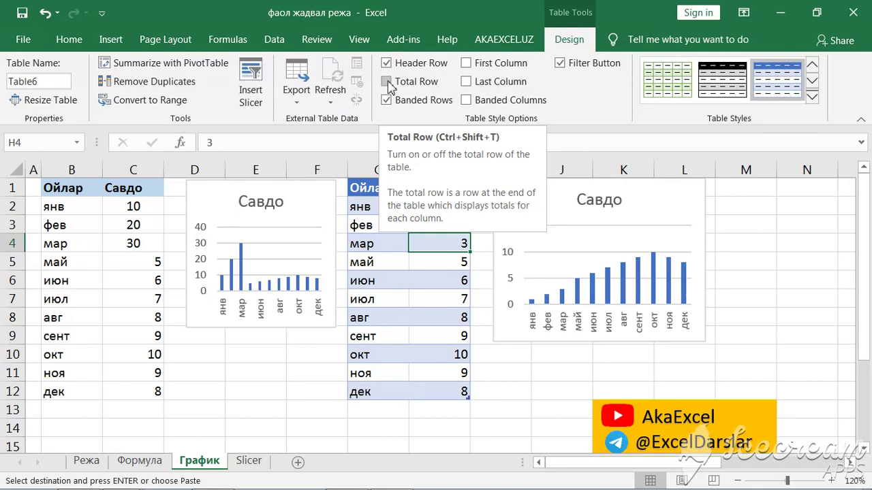
pyautogui.click(387, 81)
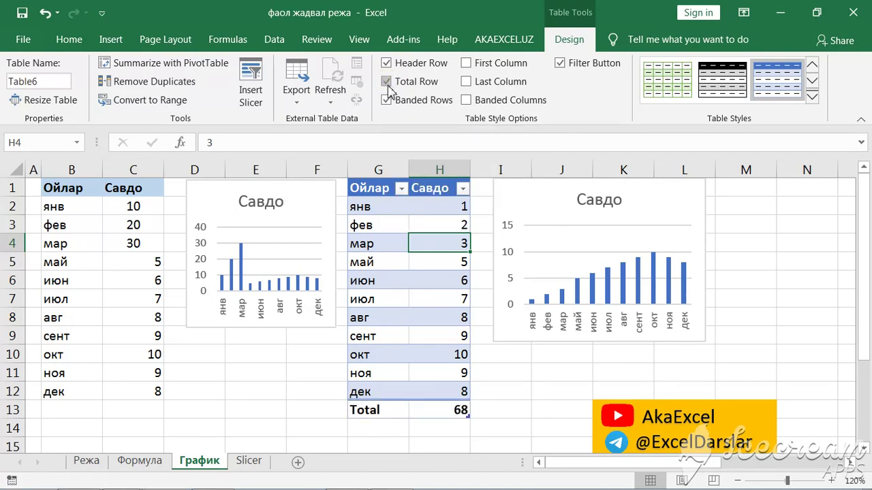
pyautogui.click(439, 411)
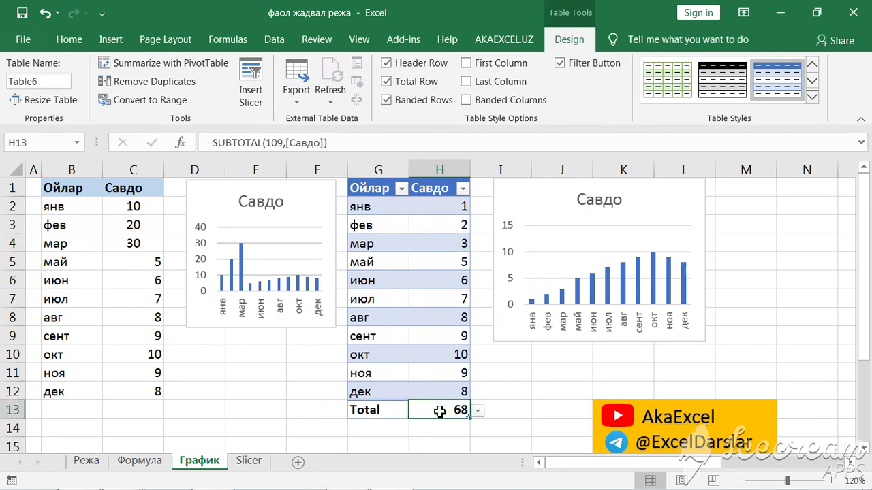
pyautogui.click(478, 414)
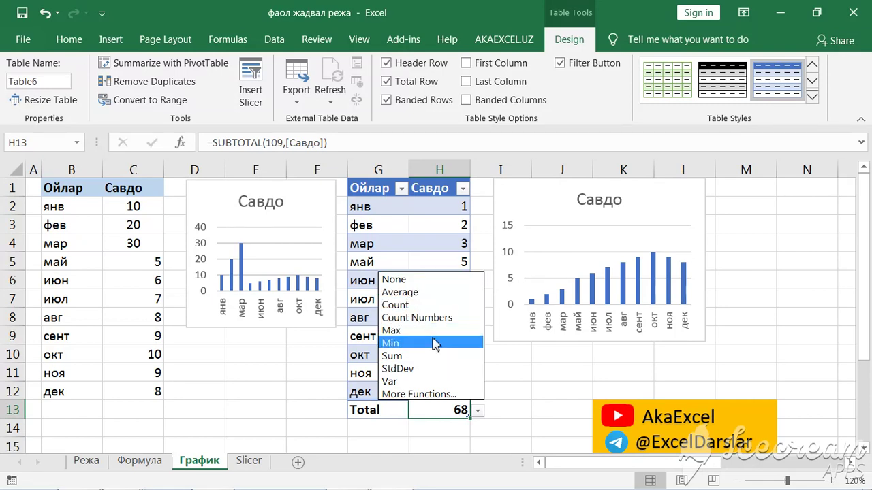
pyautogui.click(533, 386)
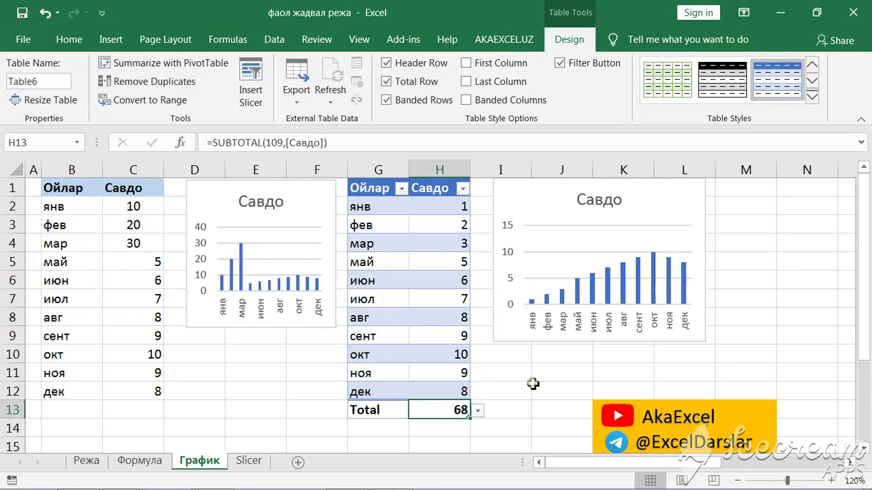
# Keep banded rows on and turn off the header filter buttons in Table Design
pyautogui.click(413, 286)
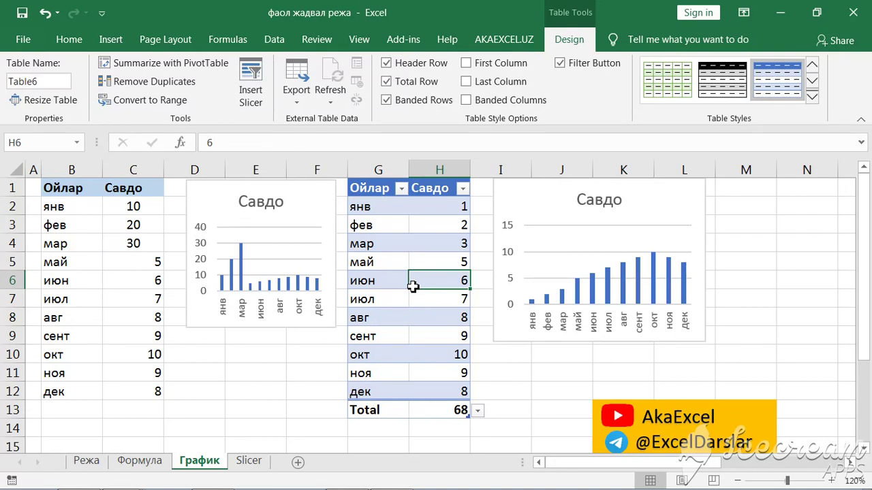
pyautogui.click(387, 101)
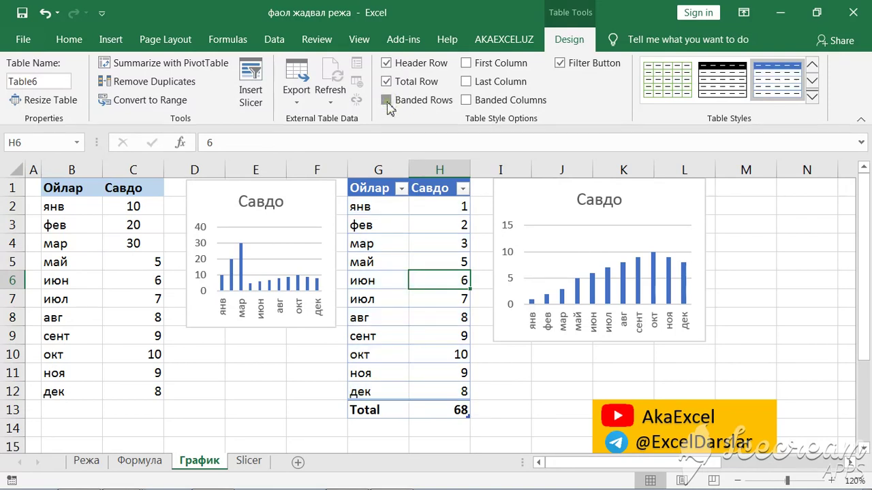
pyautogui.click(386, 100)
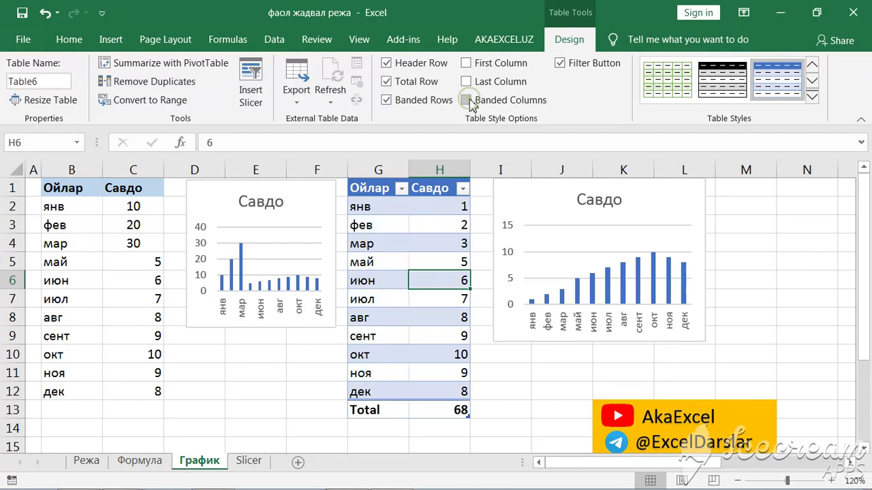
pyautogui.click(561, 66)
pyautogui.click(562, 65)
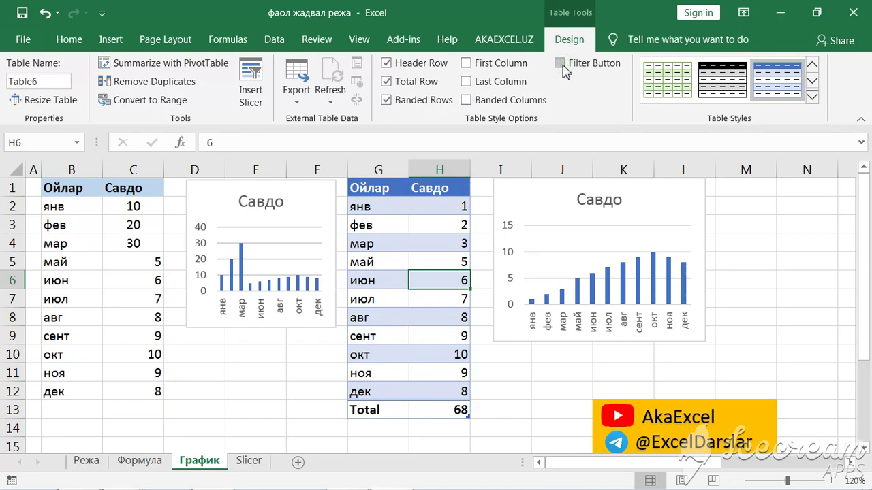
pyautogui.click(563, 65)
pyautogui.click(430, 209)
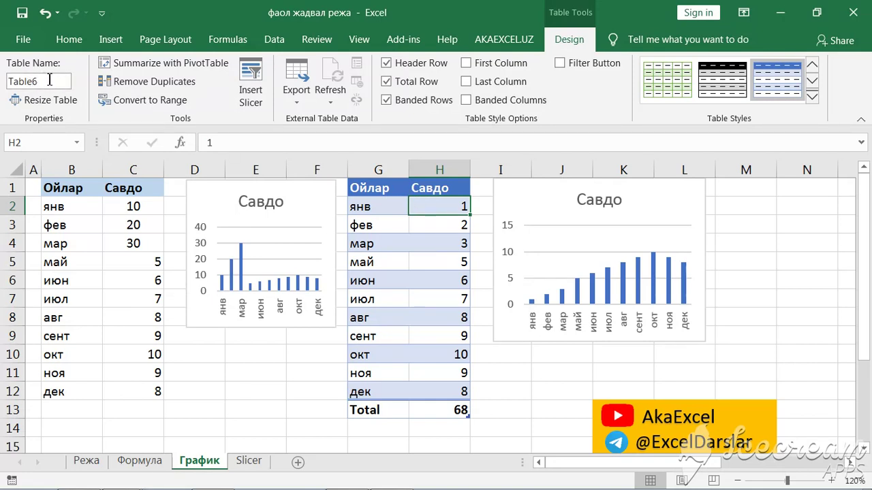
# Jump via the Name Box to Table5 on Формула, then back to Table6 on График
pyautogui.click(77, 143)
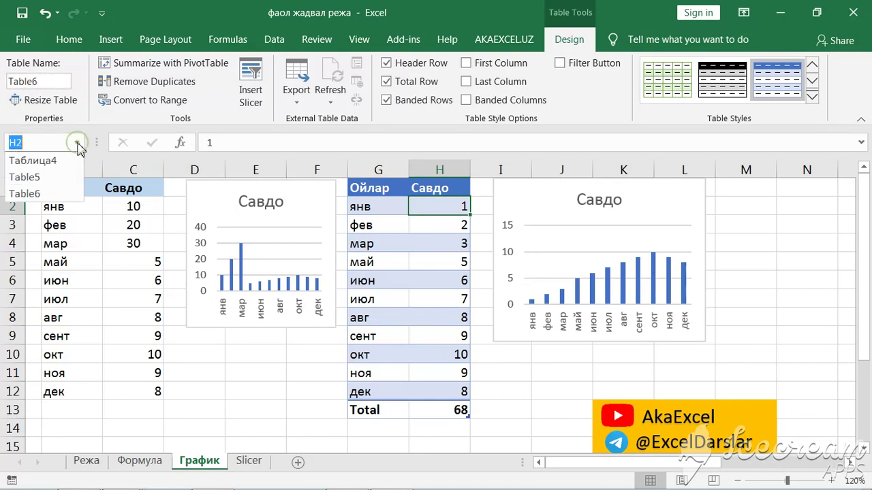
pyautogui.click(69, 178)
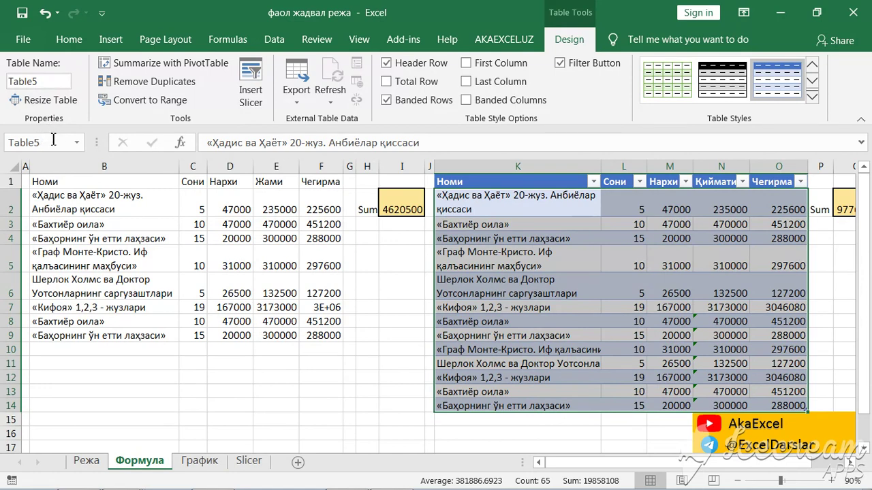
pyautogui.click(77, 143)
pyautogui.click(71, 194)
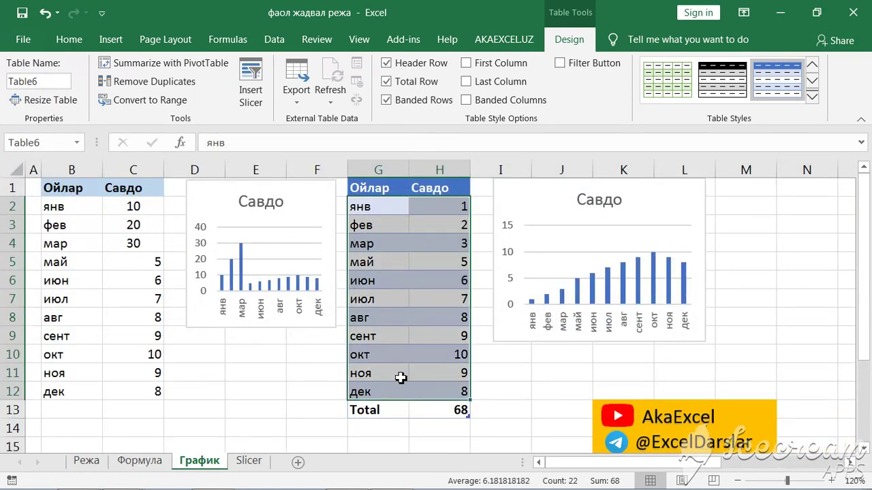
pyautogui.click(483, 209)
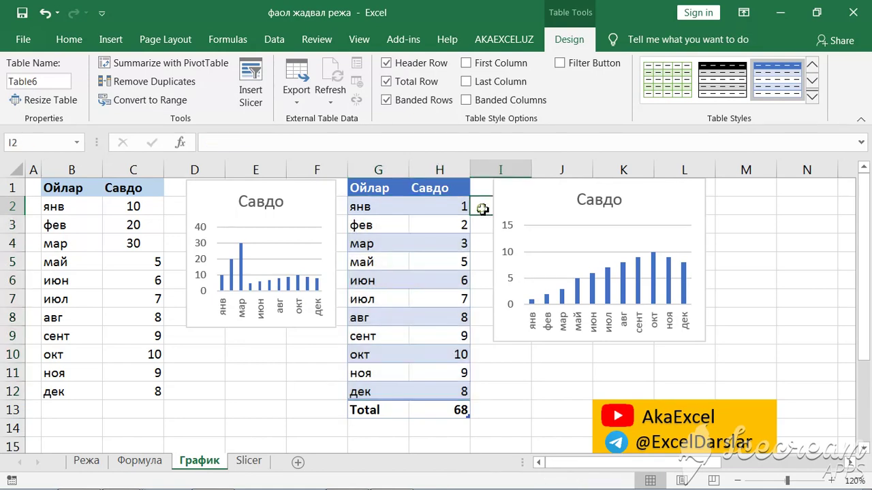
pyautogui.click(441, 205)
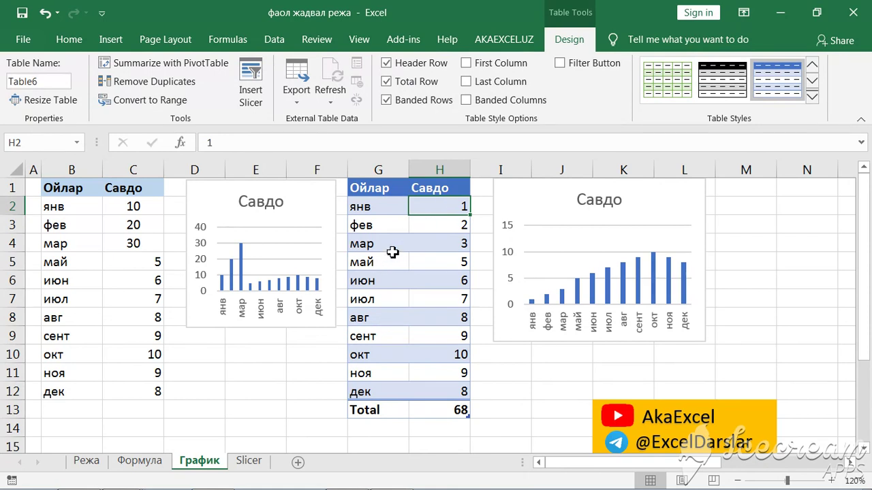
# On the Slicer sheet, convert the product sales data into a table with Ctrl+T
pyautogui.click(248, 461)
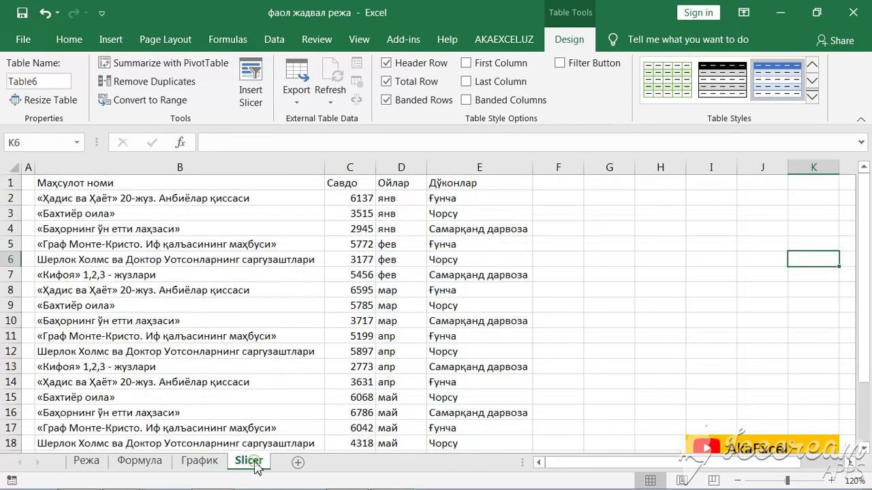
pyautogui.click(620, 207)
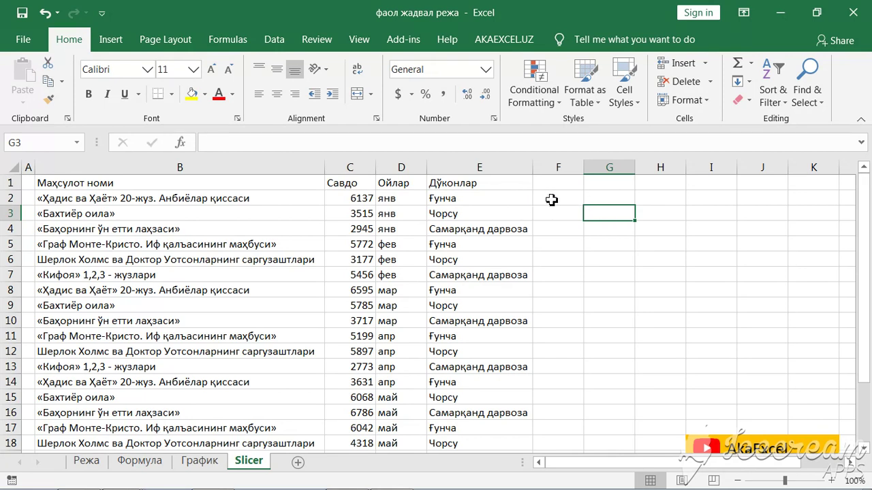
pyautogui.click(296, 201)
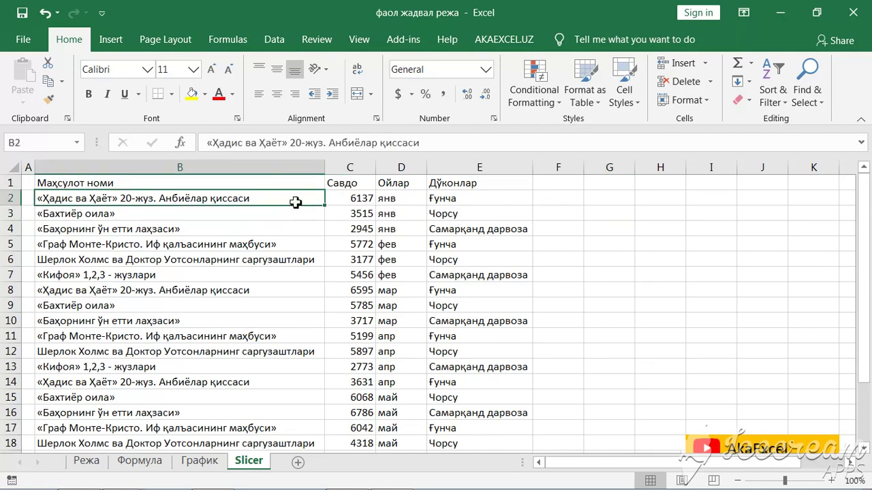
pyautogui.click(360, 263)
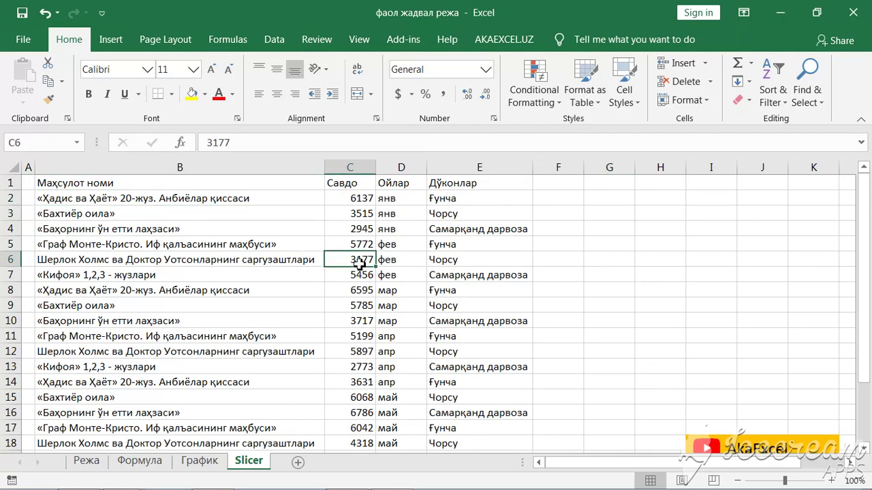
pyautogui.hotkey('ctrl', 't')
pyautogui.press('Return')
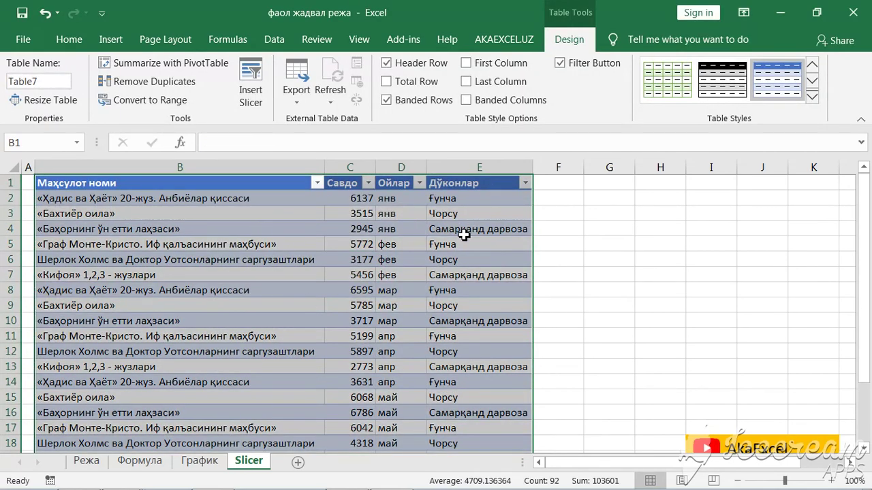
# Apply a green Medium table style from the Table Styles gallery
pyautogui.click(813, 99)
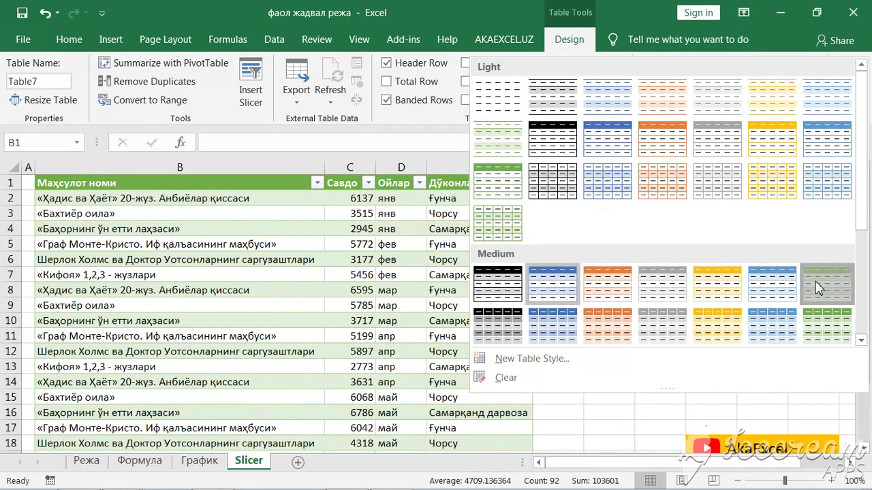
pyautogui.click(817, 288)
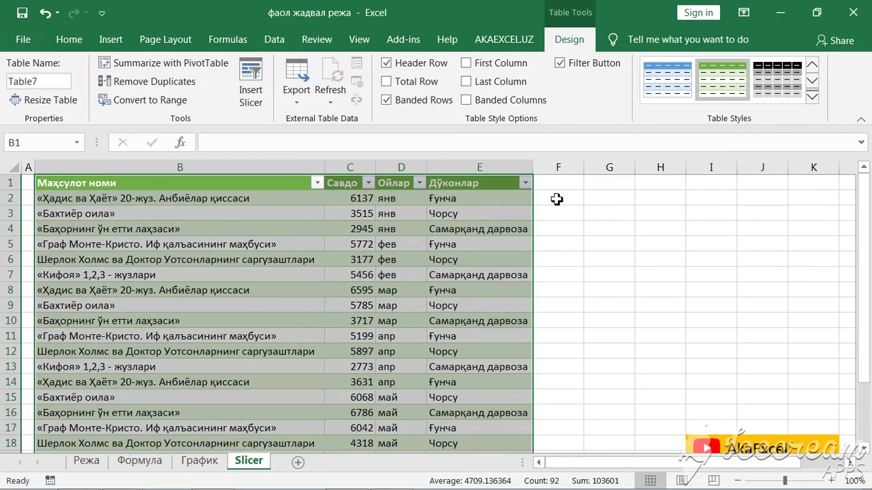
pyautogui.click(557, 199)
pyautogui.click(470, 213)
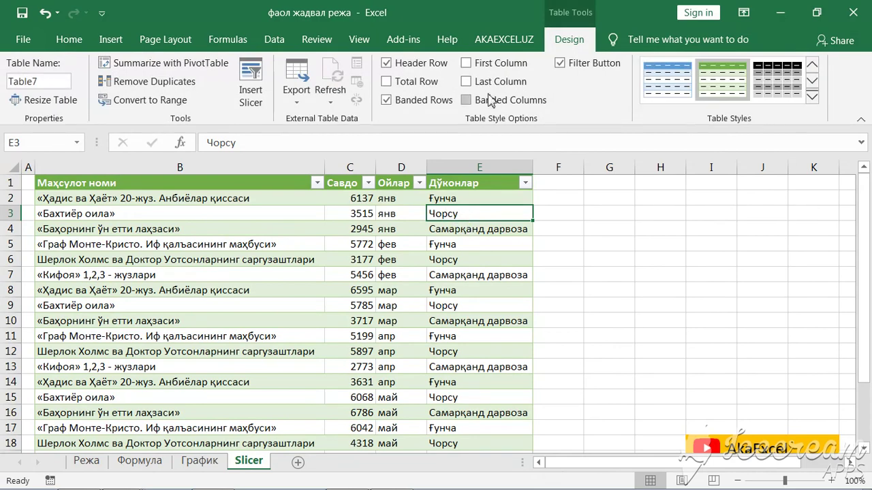
# Insert slicers for Table7's Ойлар and Дўконлар columns
pyautogui.click(256, 91)
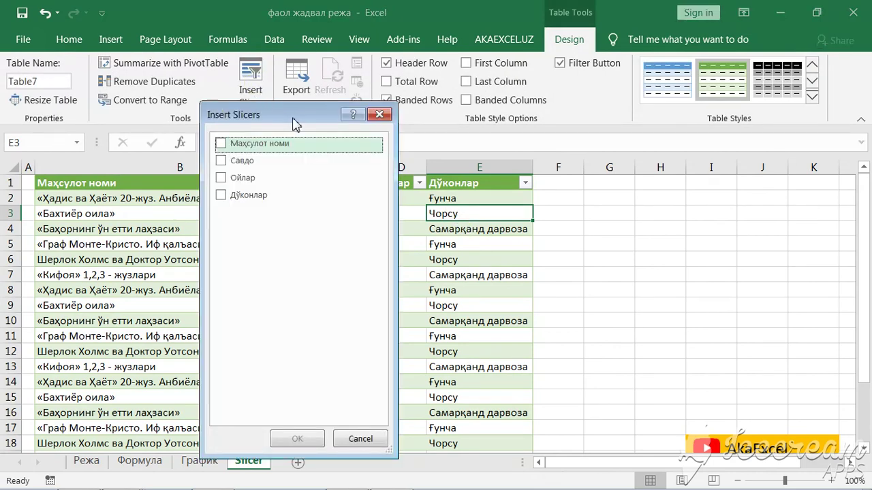
pyautogui.moveTo(286, 119)
pyautogui.mouseDown()
pyautogui.moveTo(617, 95)
pyautogui.moveTo(188, 110)
pyautogui.moveTo(220, 97)
pyautogui.moveTo(222, 271)
pyautogui.mouseUp()
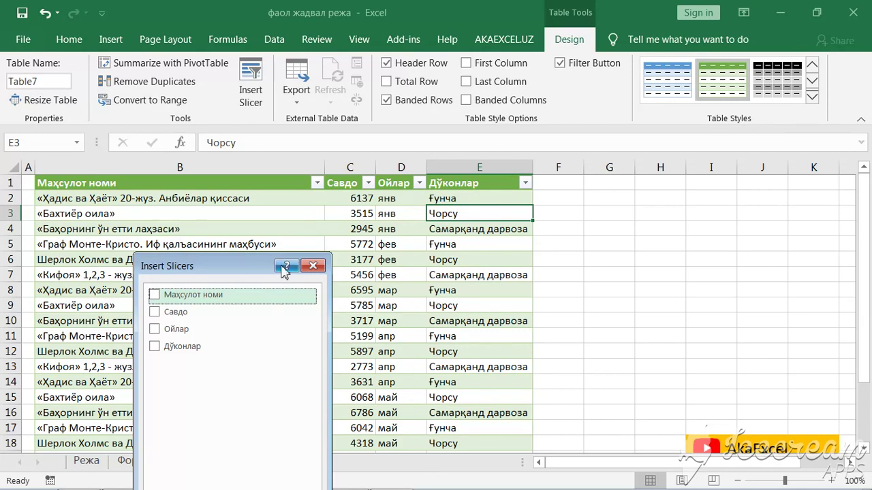
pyautogui.moveTo(238, 269); pyautogui.dragTo(259, 200)
pyautogui.click(175, 260)
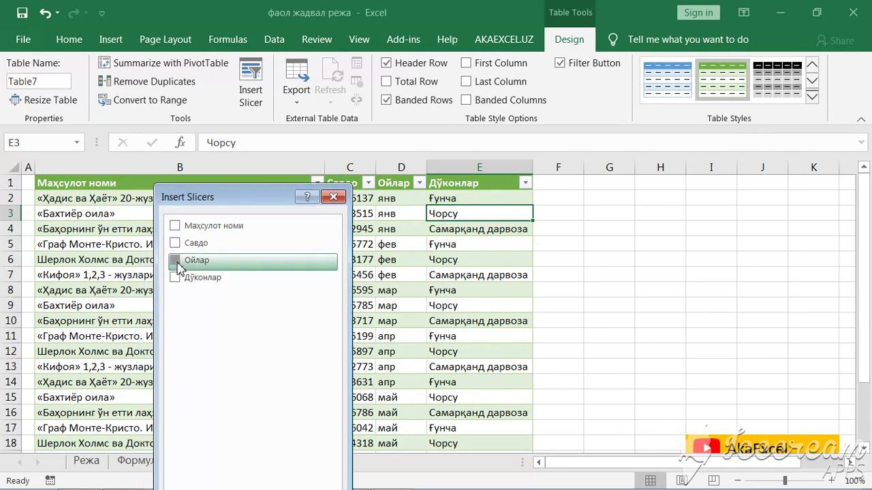
pyautogui.click(176, 278)
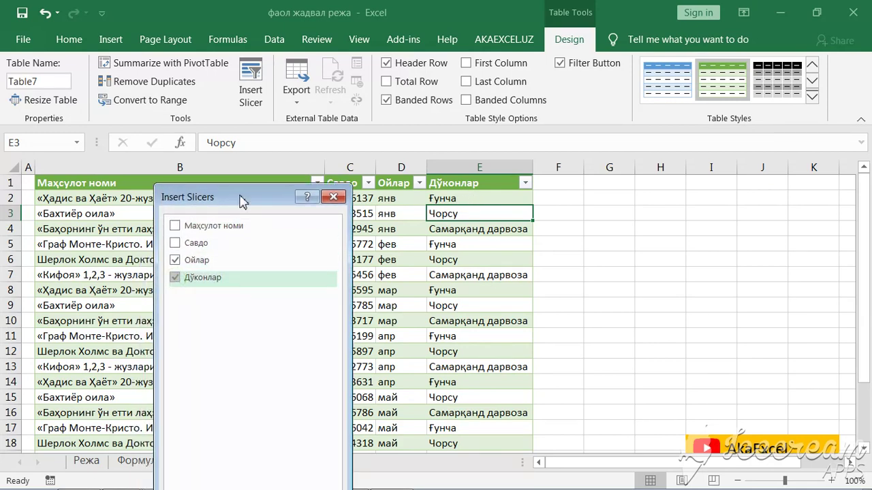
pyautogui.moveTo(243, 201); pyautogui.dragTo(260, 47)
pyautogui.click(270, 367)
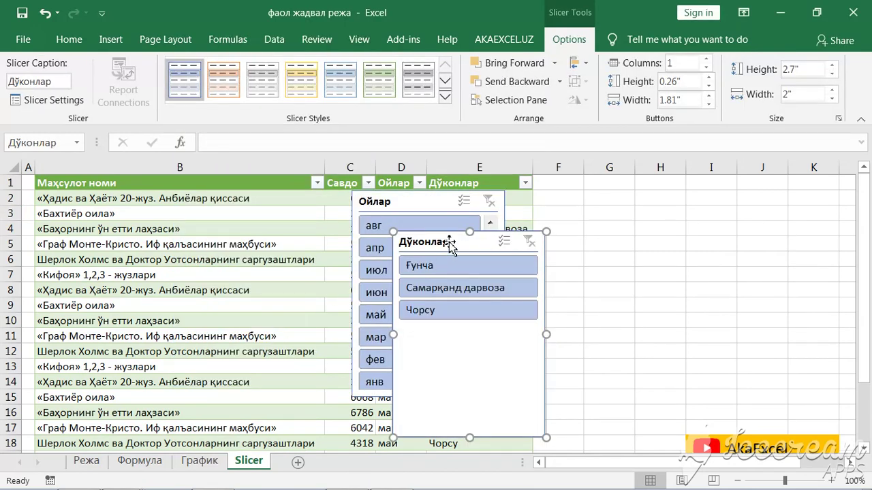
# Place the Дўконлар slicer right of the table and the Ойлар slicer over columns F–H
pyautogui.moveTo(469, 237)
pyautogui.mouseDown()
pyautogui.moveTo(691, 217)
pyautogui.moveTo(773, 183)
pyautogui.mouseUp()
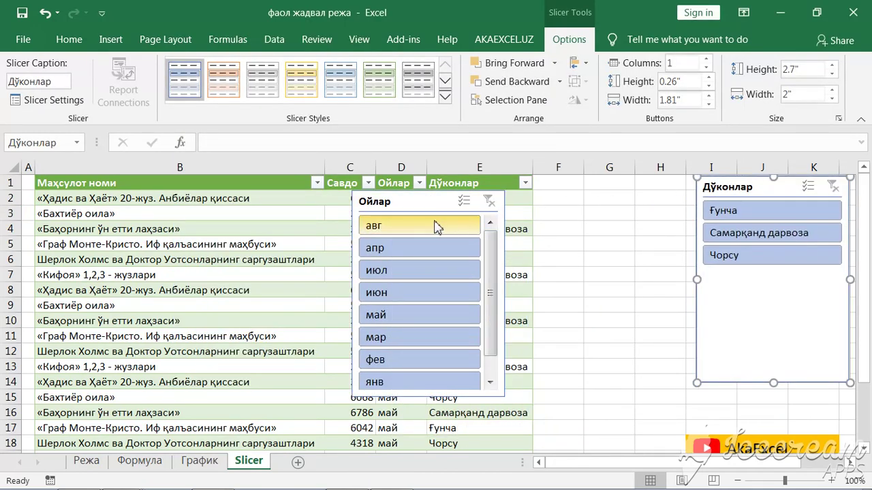
pyautogui.moveTo(415, 203); pyautogui.dragTo(597, 195)
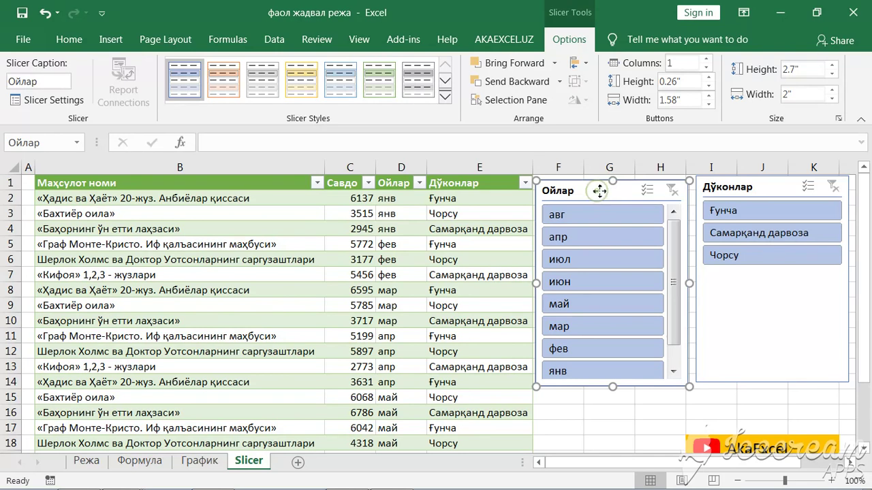
pyautogui.moveTo(598, 193); pyautogui.dragTo(600, 191)
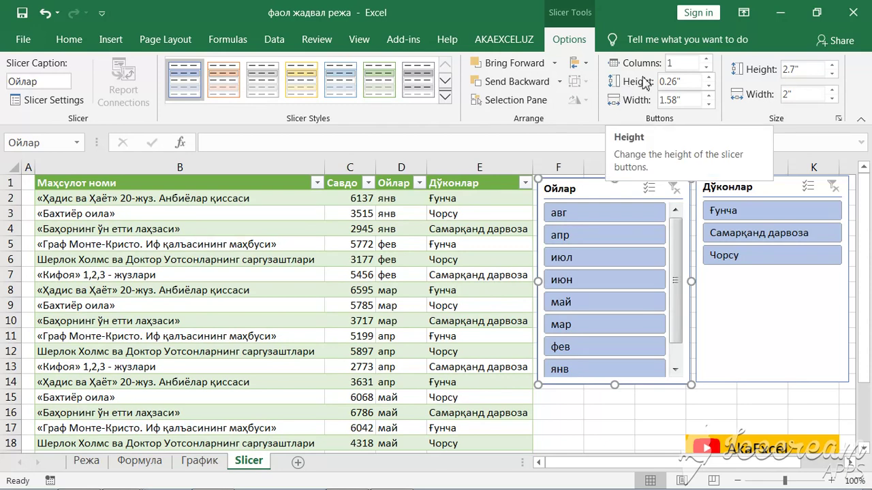
# Try green, orange and yellow slicer styles on Ойлар, settling on a gold style
pyautogui.click(382, 83)
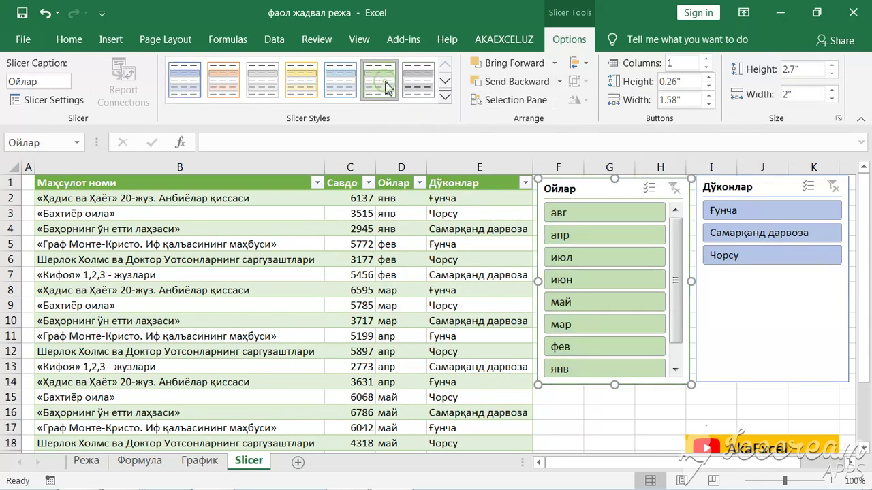
pyautogui.click(226, 81)
pyautogui.click(304, 88)
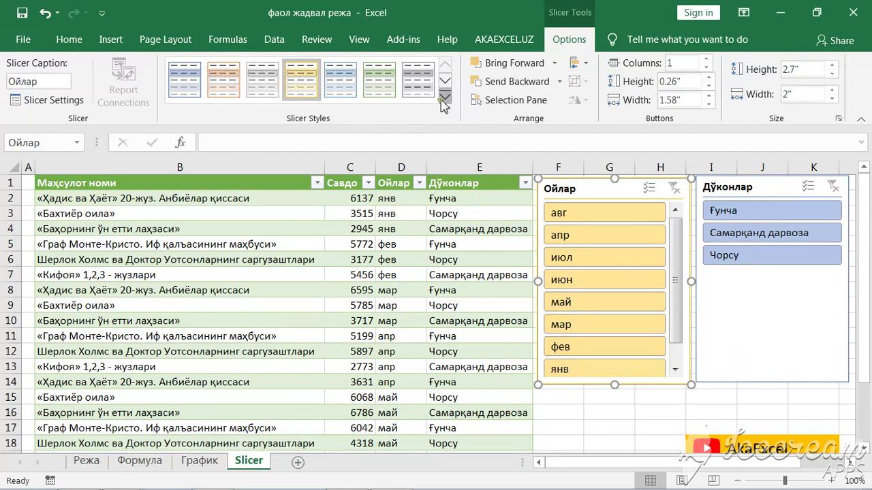
pyautogui.click(444, 97)
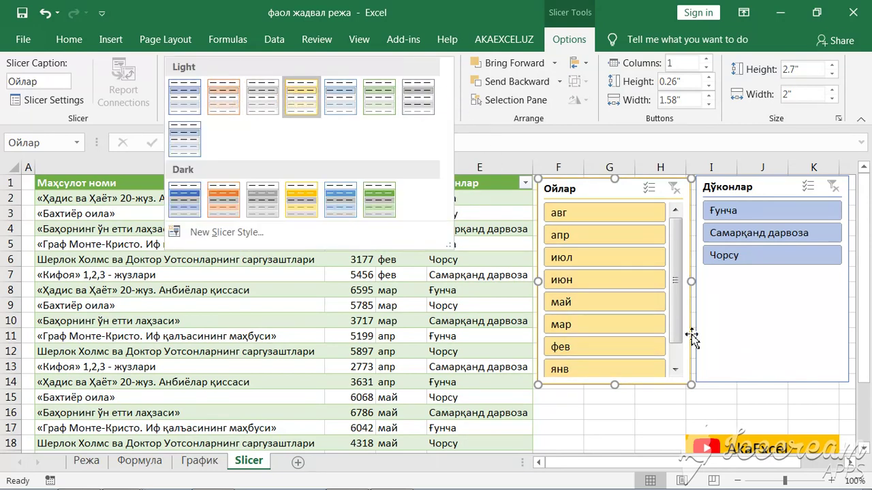
pyautogui.click(744, 318)
# Shorten the Дўконлар slicer to 1.31" so it just fits its three shop buttons
pyautogui.click(744, 317)
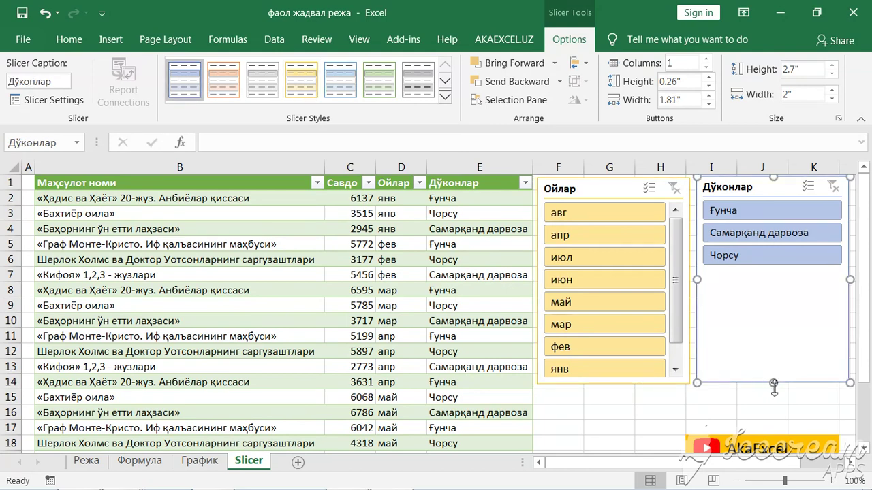
pyautogui.moveTo(773, 383); pyautogui.dragTo(777, 279)
pyautogui.moveTo(619, 189); pyautogui.dragTo(620, 189)
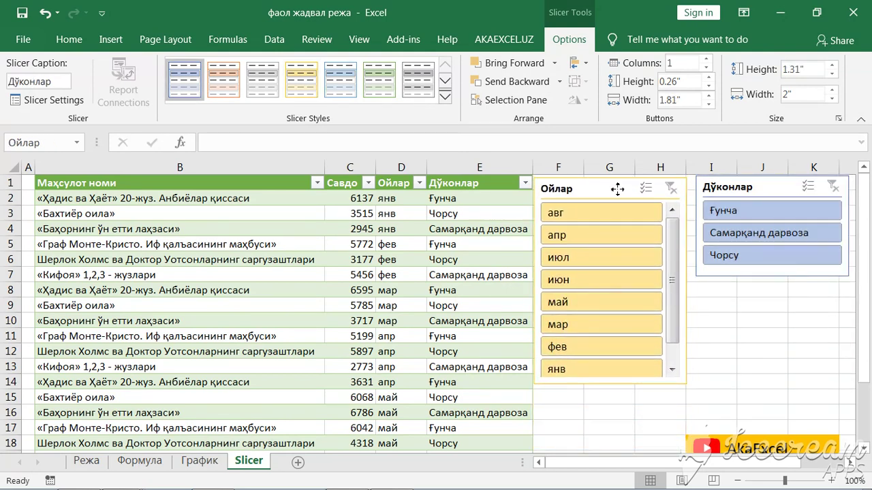
pyautogui.click(759, 292)
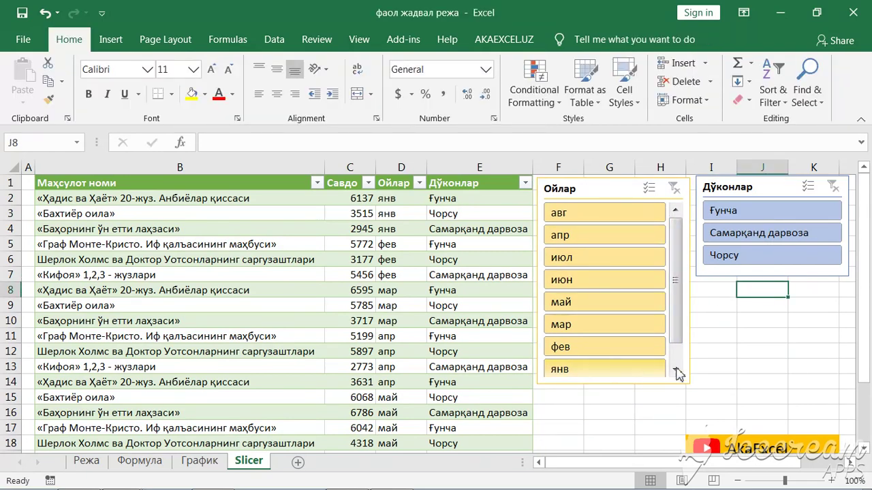
pyautogui.click(623, 187)
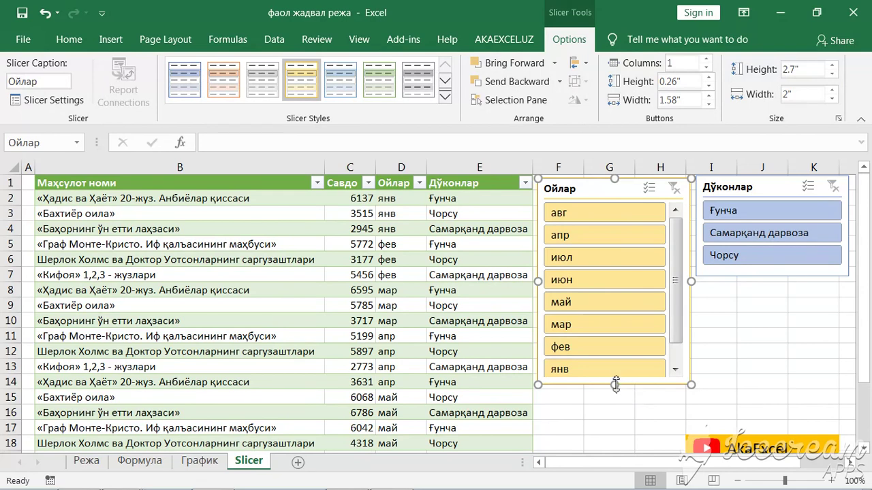
# Enlarge the Ойлар slicer to remove its scrollbar, then test the янв filter and clear it
pyautogui.moveTo(615, 384)
pyautogui.mouseDown()
pyautogui.moveTo(615, 419)
pyautogui.moveTo(615, 387)
pyautogui.mouseUp()
pyautogui.click(752, 324)
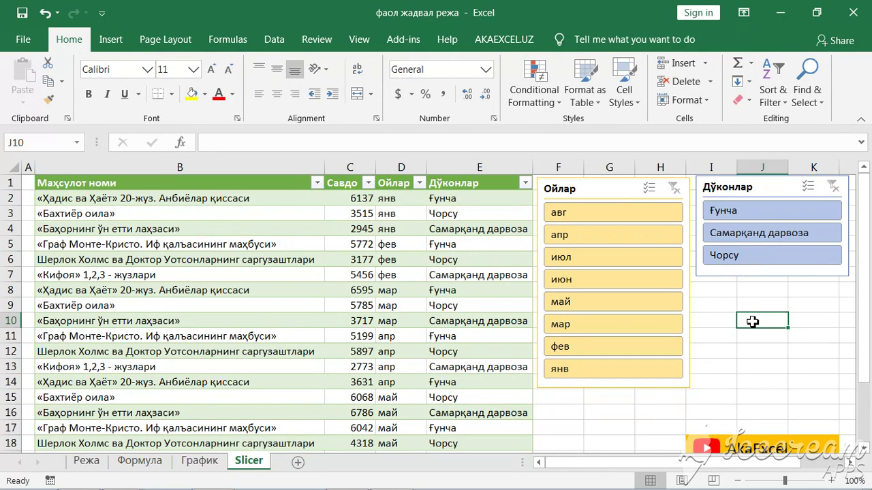
pyautogui.click(615, 372)
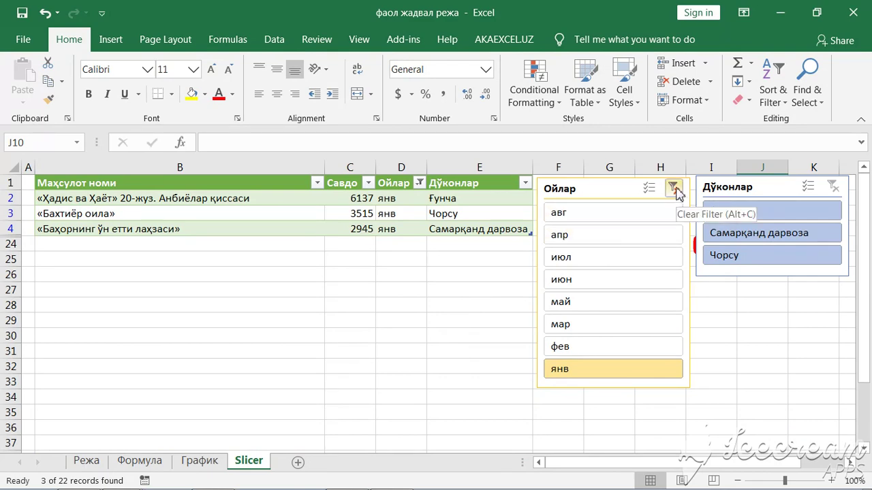
pyautogui.click(673, 188)
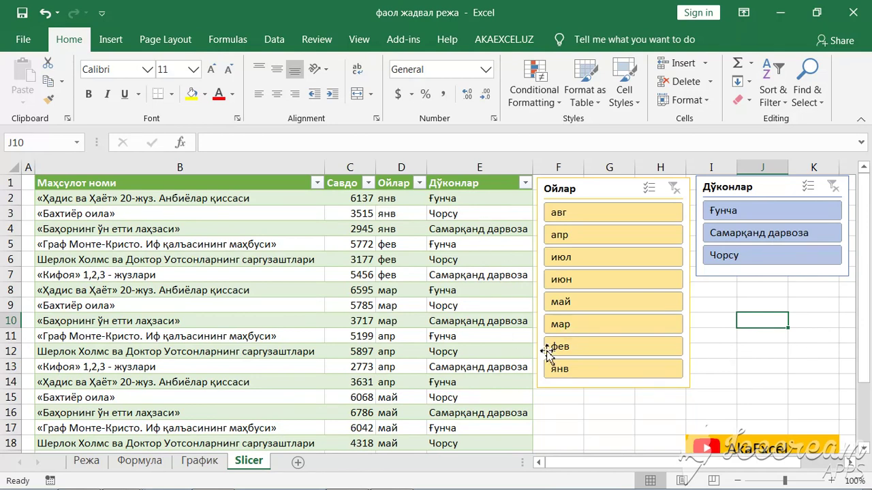
# Filter Table7 to the Ғунча shop using the Дўконлар slicer, showing 8 of 22 records
pyautogui.click(752, 213)
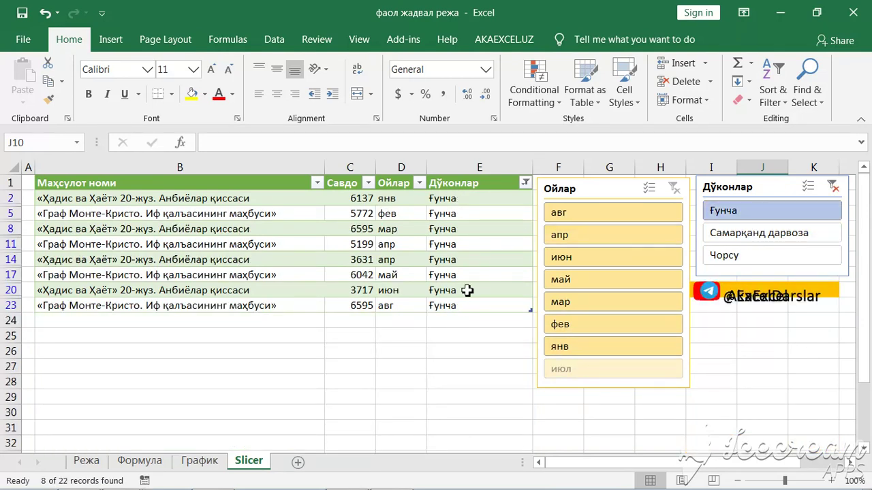
pyautogui.click(361, 306)
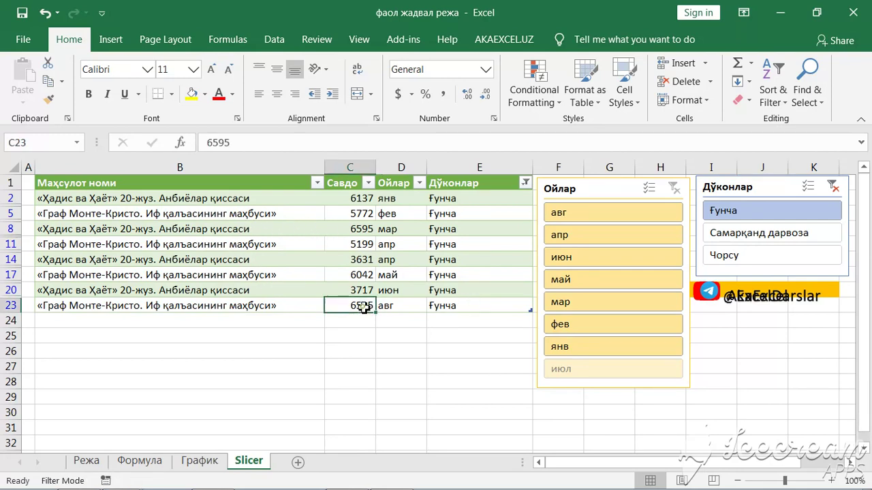
pyautogui.click(568, 38)
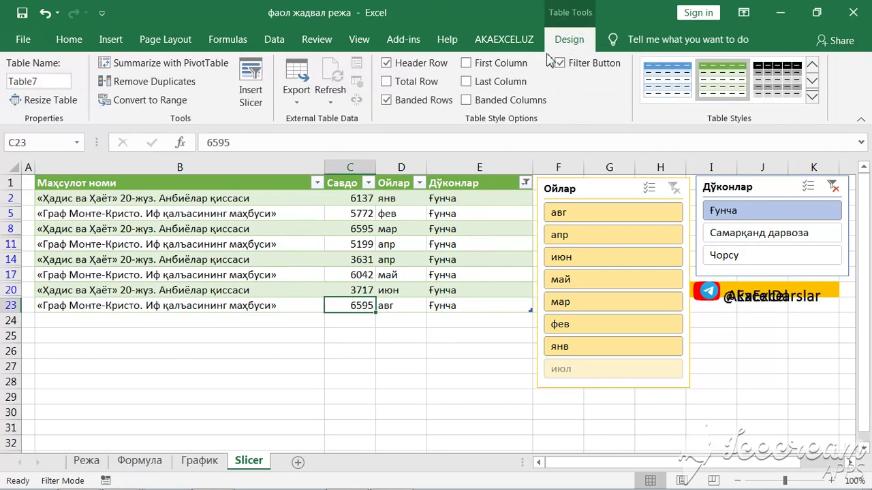
# Add a Total row to the sales table that sums the Савдо column
pyautogui.click(386, 82)
pyautogui.click(368, 321)
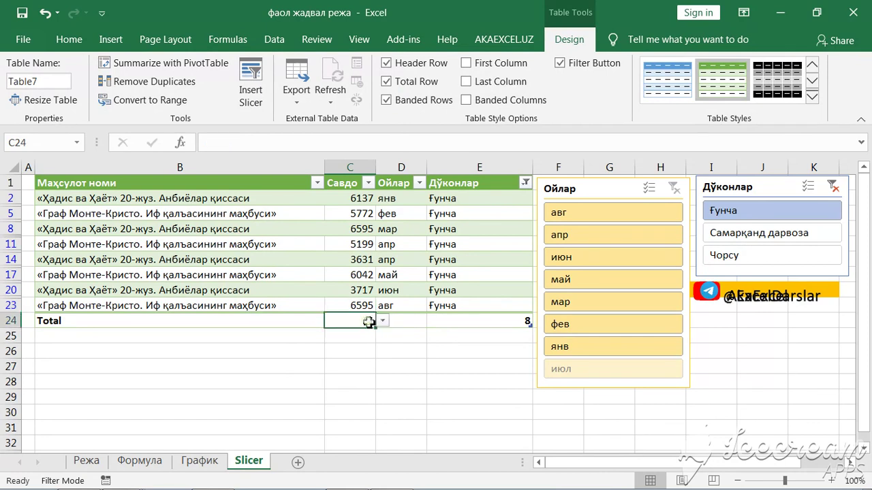
pyautogui.click(382, 321)
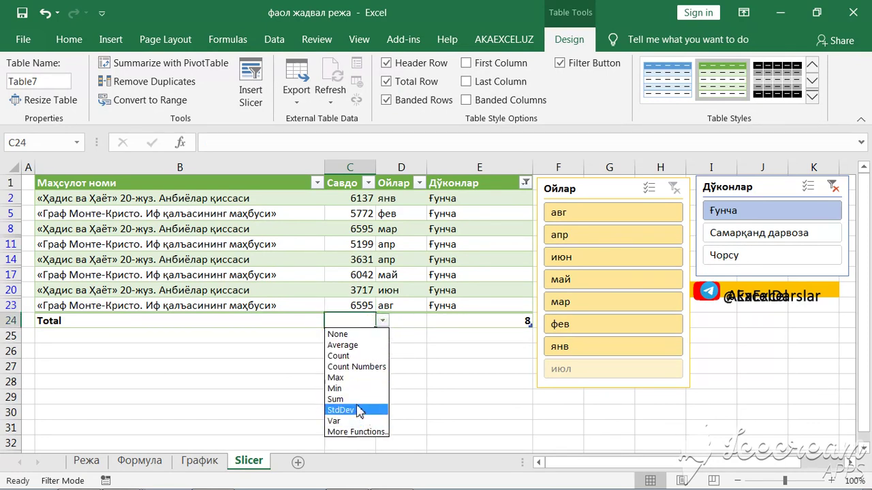
pyautogui.click(361, 401)
pyautogui.click(730, 364)
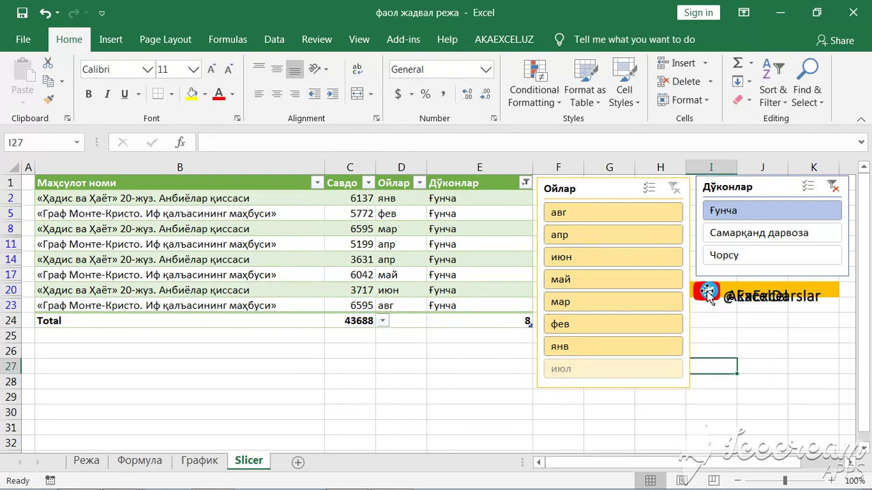
# Test the slicers with Чорсу, фев, июл and авг, then clear both store and month filters
pyautogui.click(832, 187)
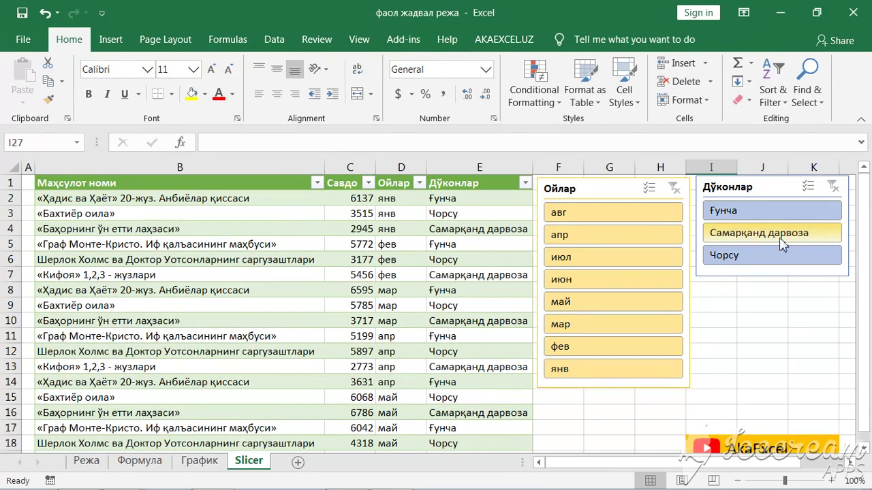
pyautogui.click(764, 259)
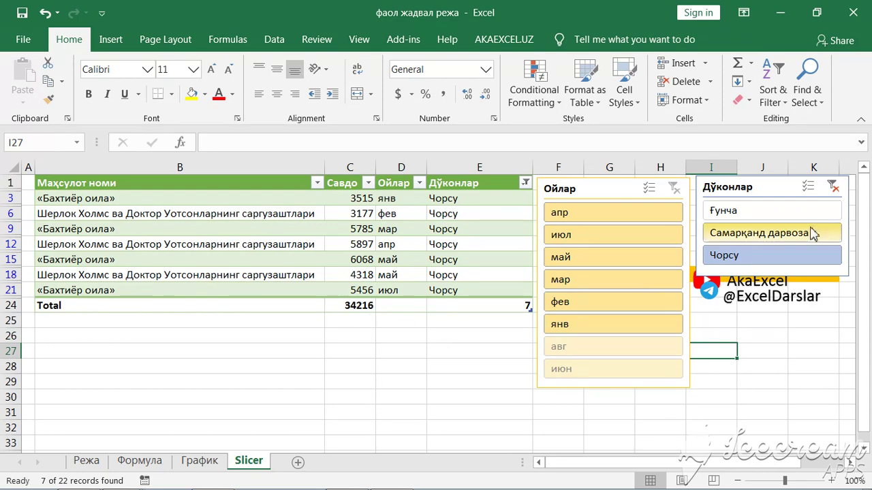
pyautogui.click(829, 188)
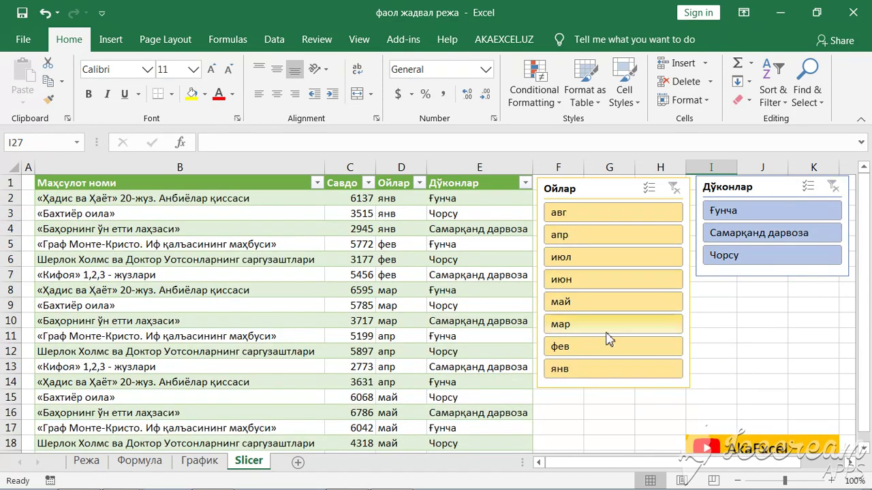
pyautogui.click(593, 348)
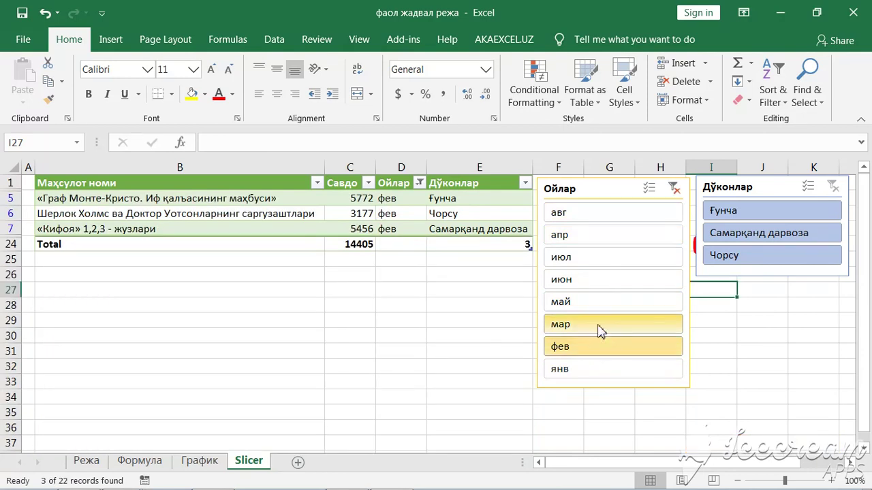
pyautogui.click(610, 264)
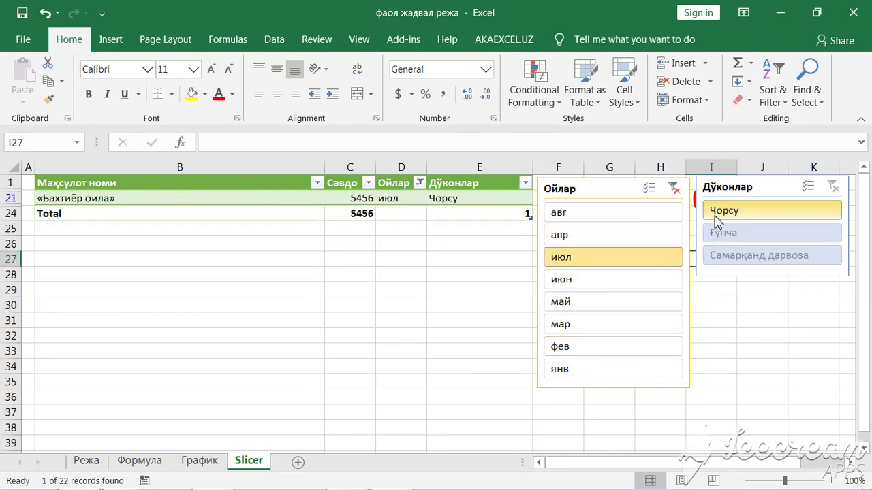
pyautogui.click(628, 214)
pyautogui.click(674, 188)
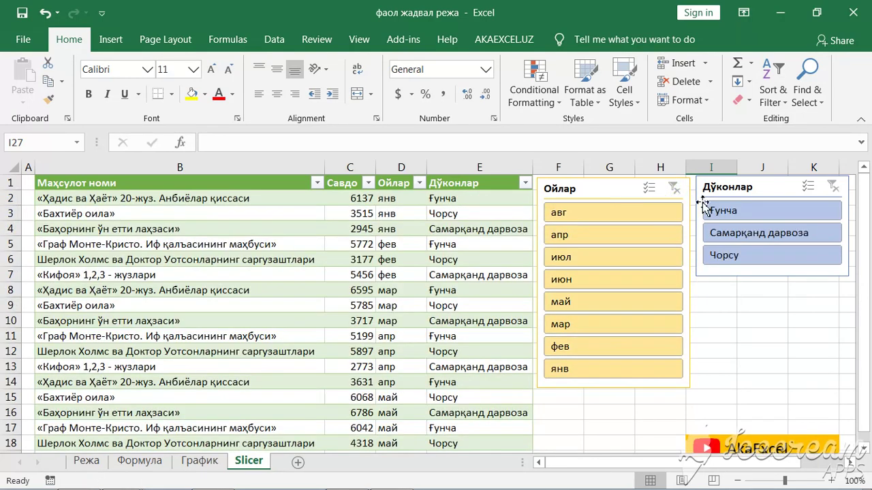
pyautogui.click(746, 309)
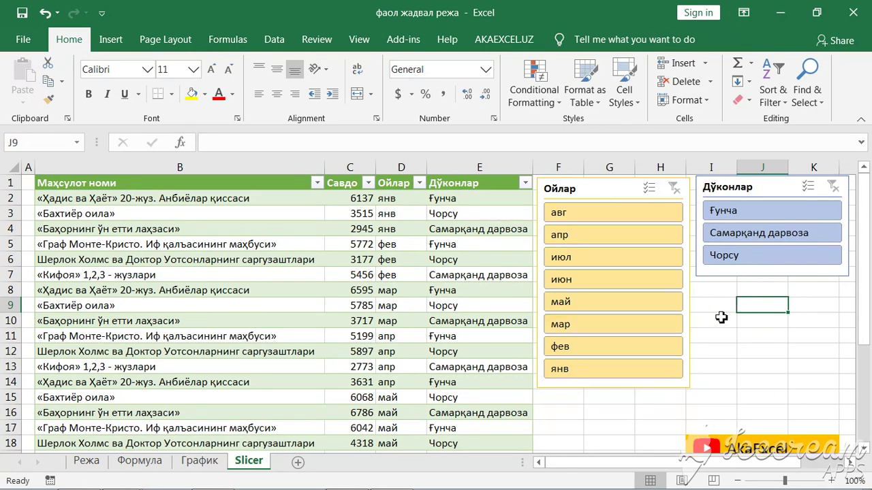
# Convert the month/Савдо table on the График sheet to a normal range
pyautogui.click(200, 461)
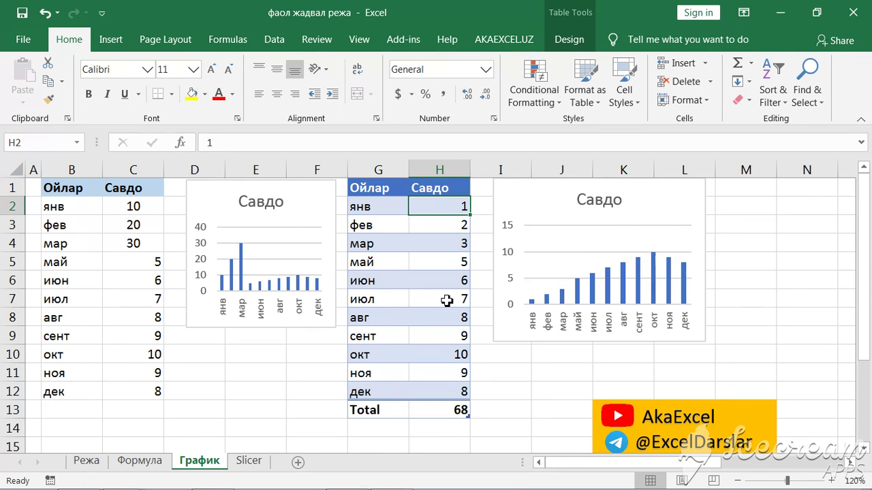
pyautogui.click(434, 262)
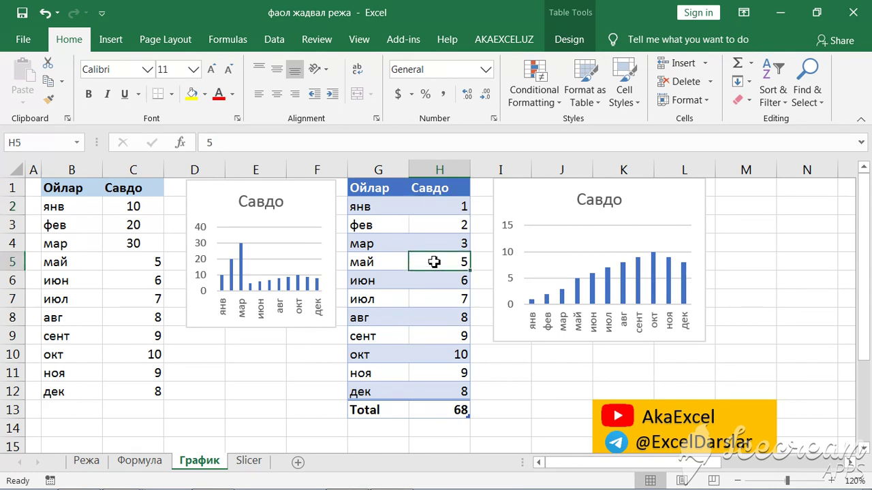
pyautogui.rightClick(434, 263)
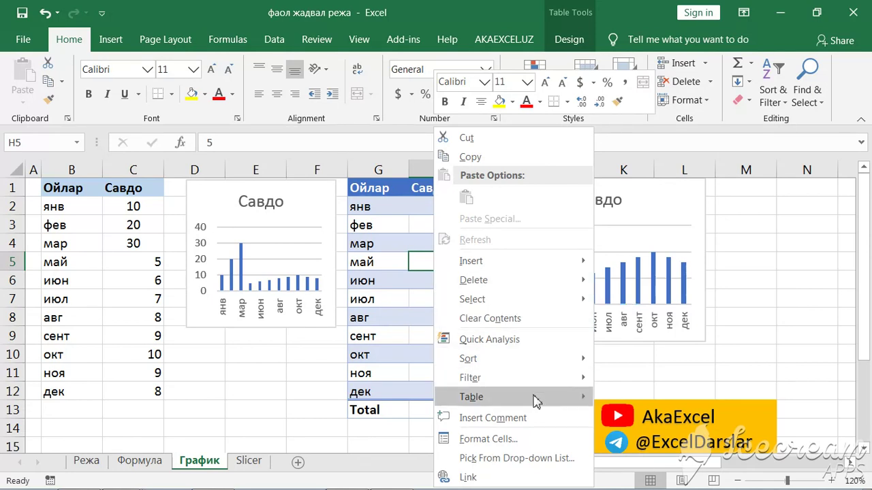
pyautogui.click(649, 421)
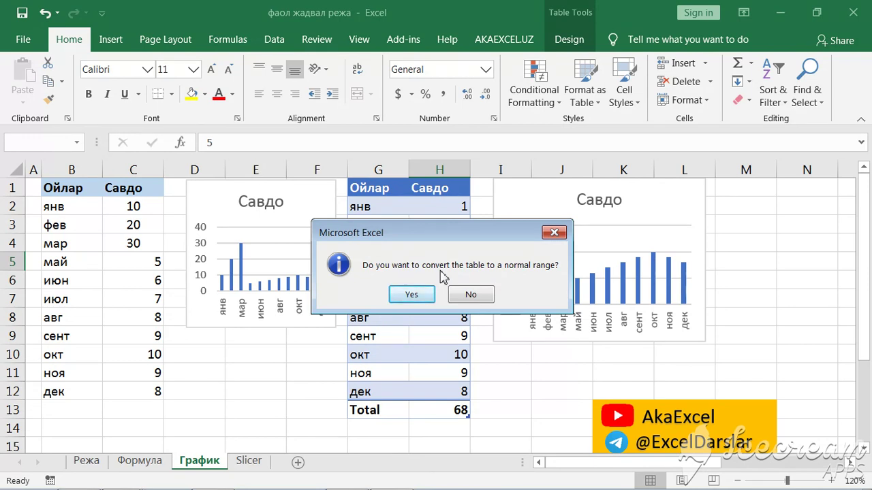
pyautogui.click(413, 294)
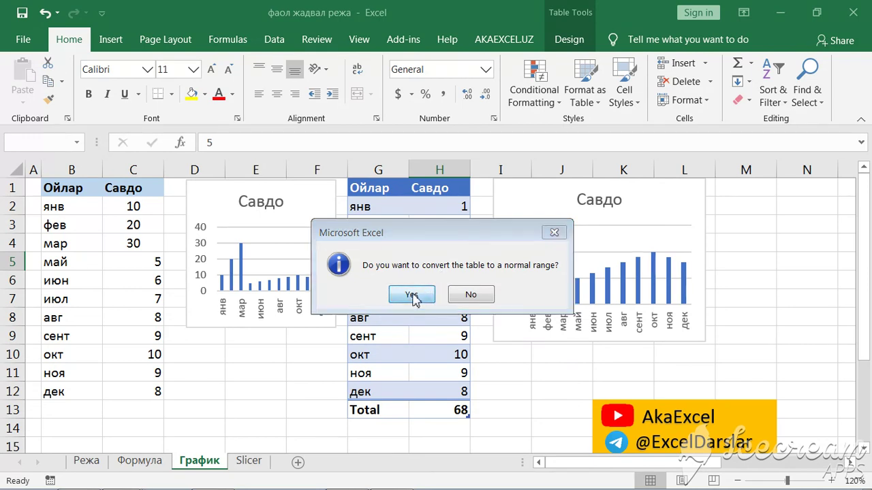
pyautogui.click(512, 377)
# Clear all formatting from the former table range G1:H13 on График
pyautogui.click(440, 335)
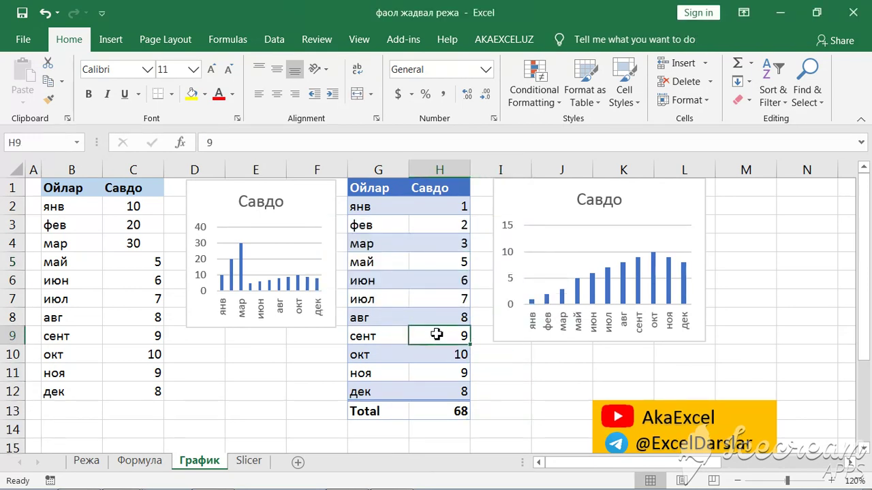
pyautogui.click(444, 390)
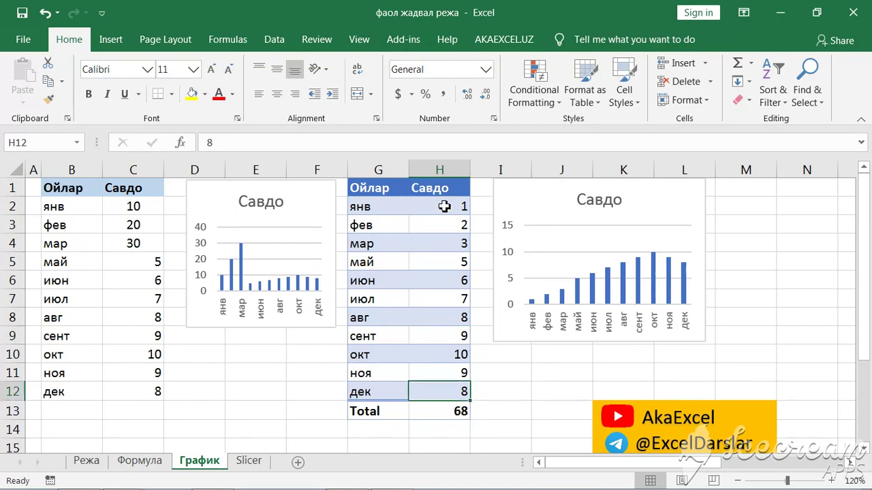
pyautogui.click(445, 239)
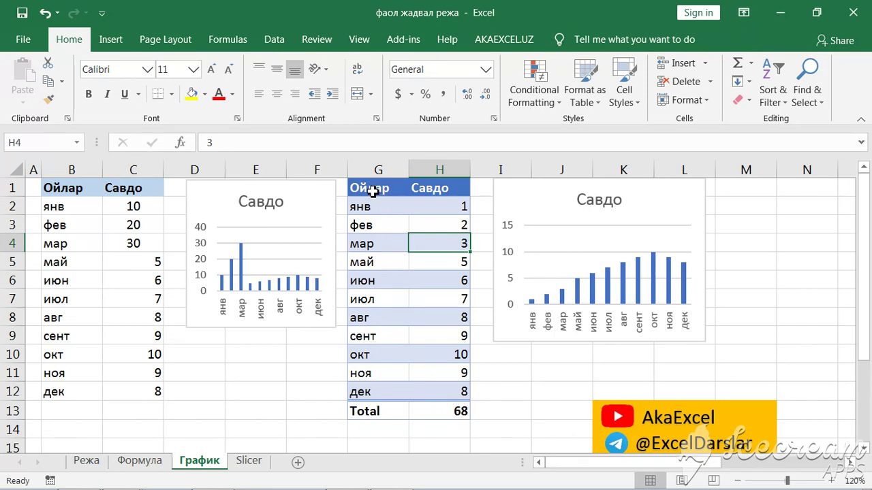
pyautogui.moveTo(371, 189)
pyautogui.mouseDown()
pyautogui.moveTo(389, 189)
pyautogui.moveTo(438, 234)
pyautogui.moveTo(446, 410)
pyautogui.mouseUp()
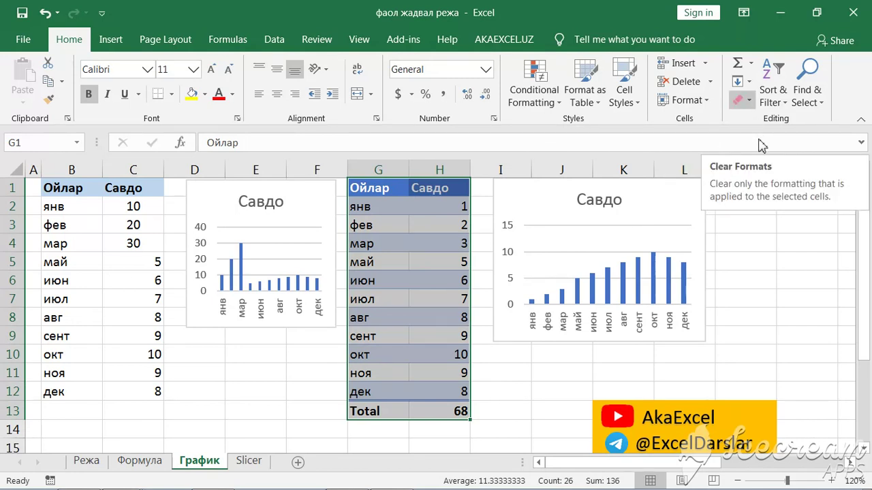
pyautogui.click(416, 264)
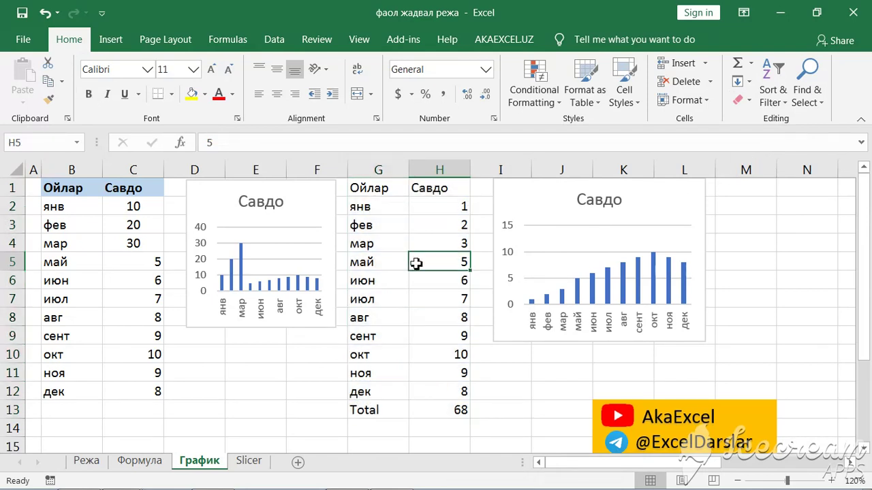
pyautogui.click(516, 360)
pyautogui.click(437, 246)
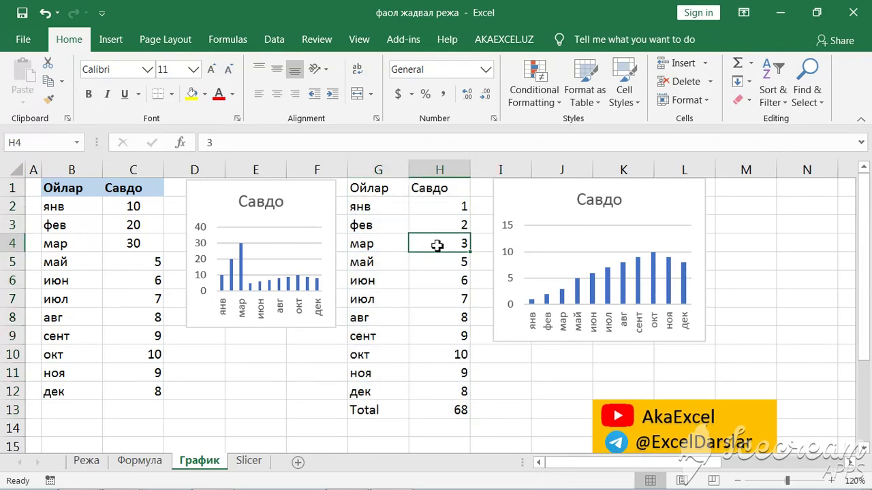